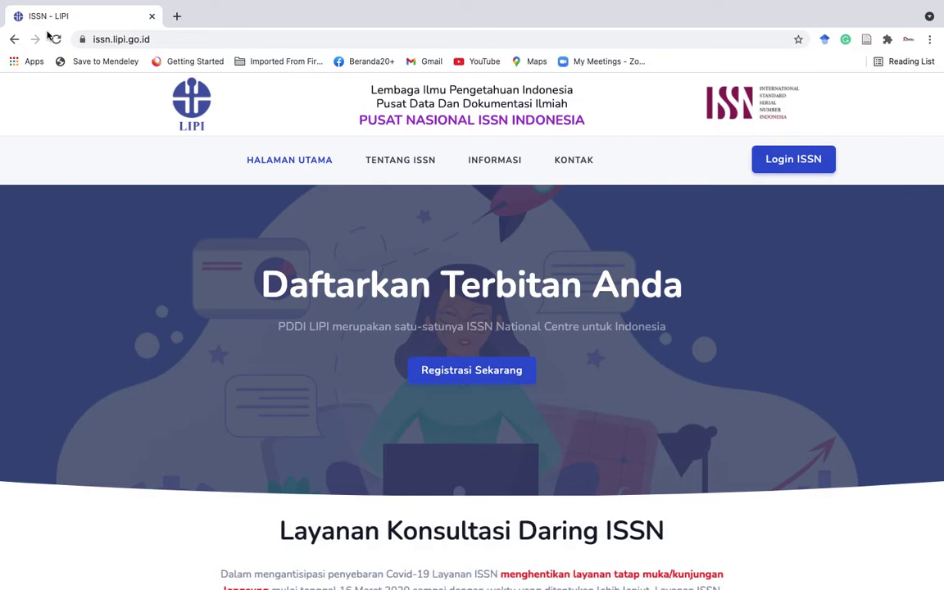
Register a new ISSN account with the university email and a confirmed password, accepting the terms.
left_click(464, 371)
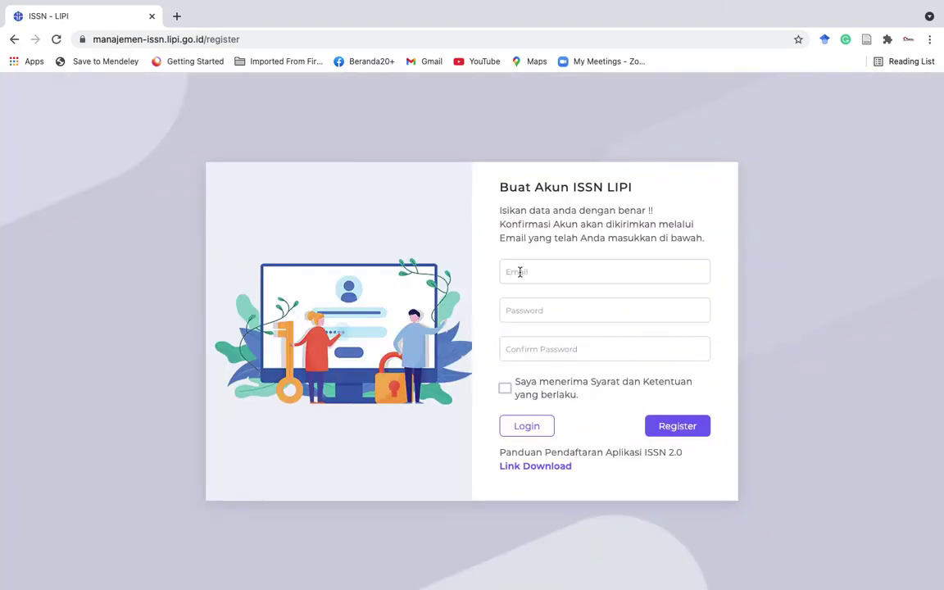
left_click(519, 272)
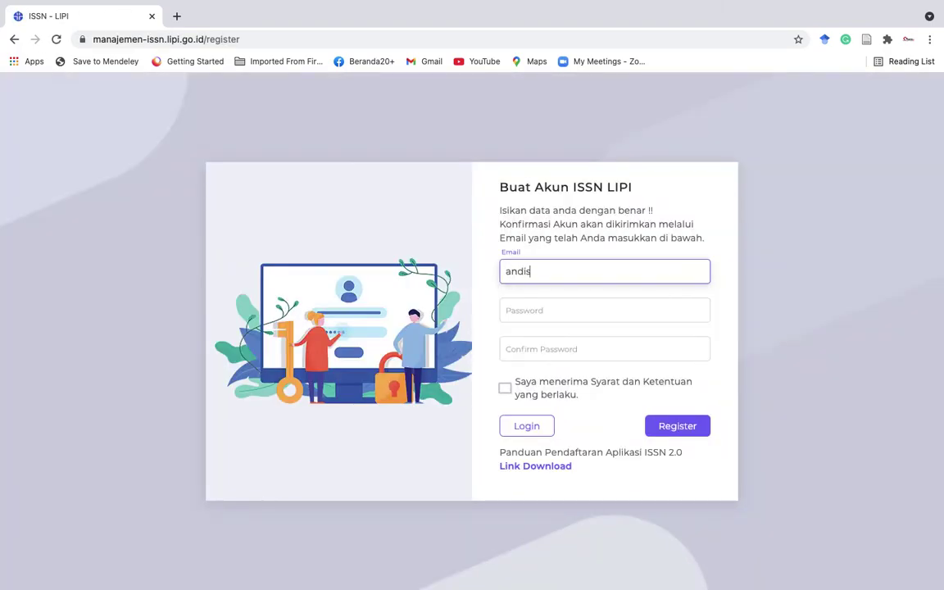
left_click(524, 310)
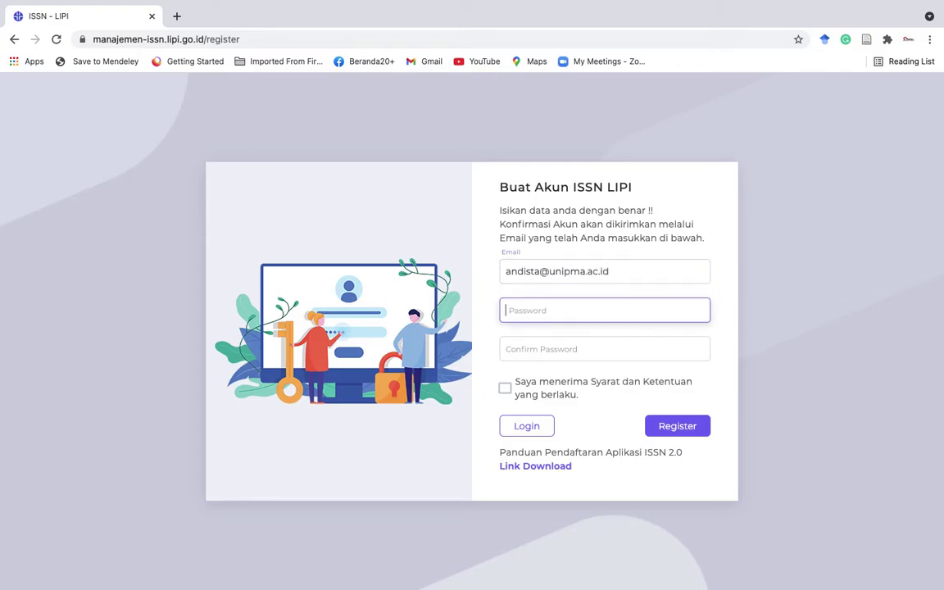
type("•••••••••")
key("Tab")
type("•")
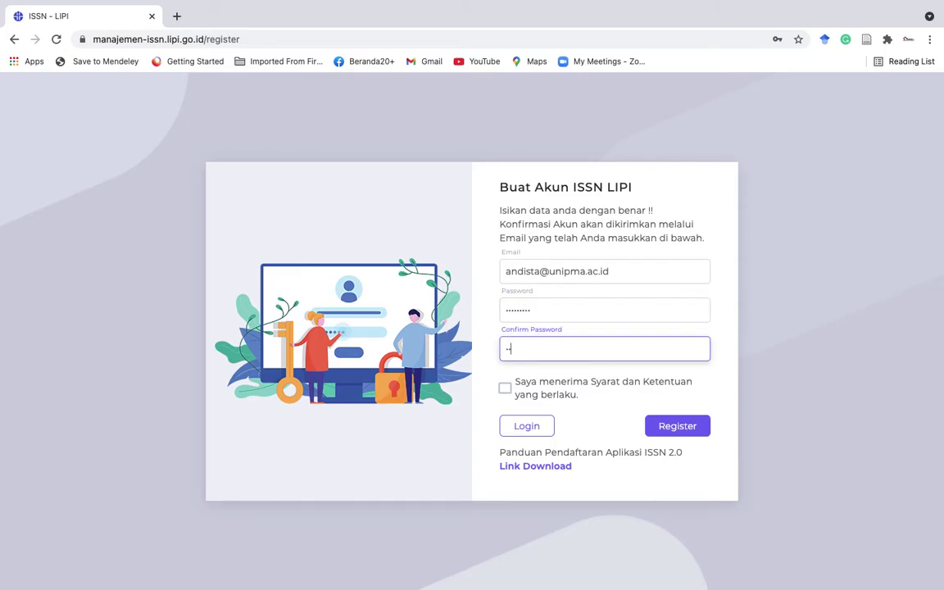
key("BackSpace")
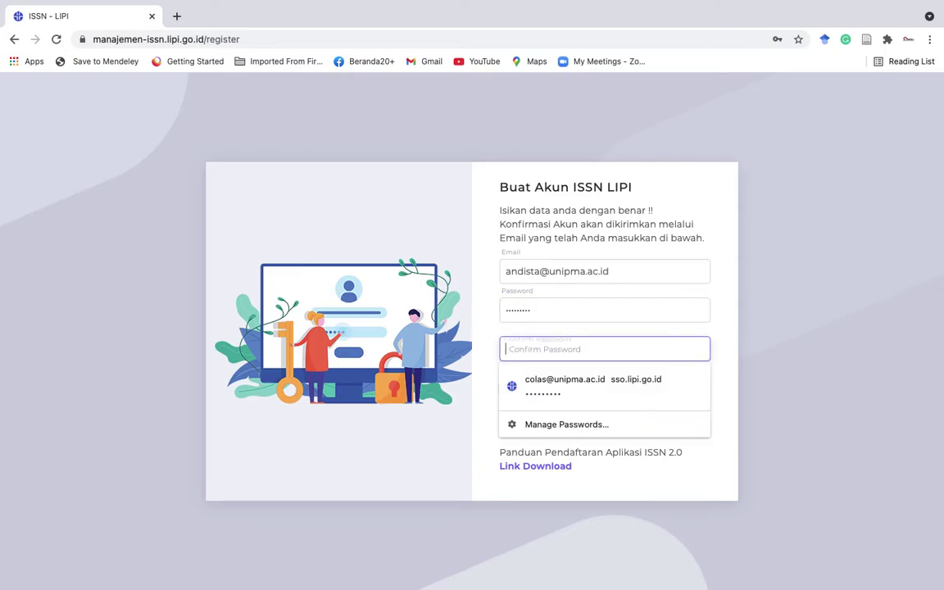
type("••••")
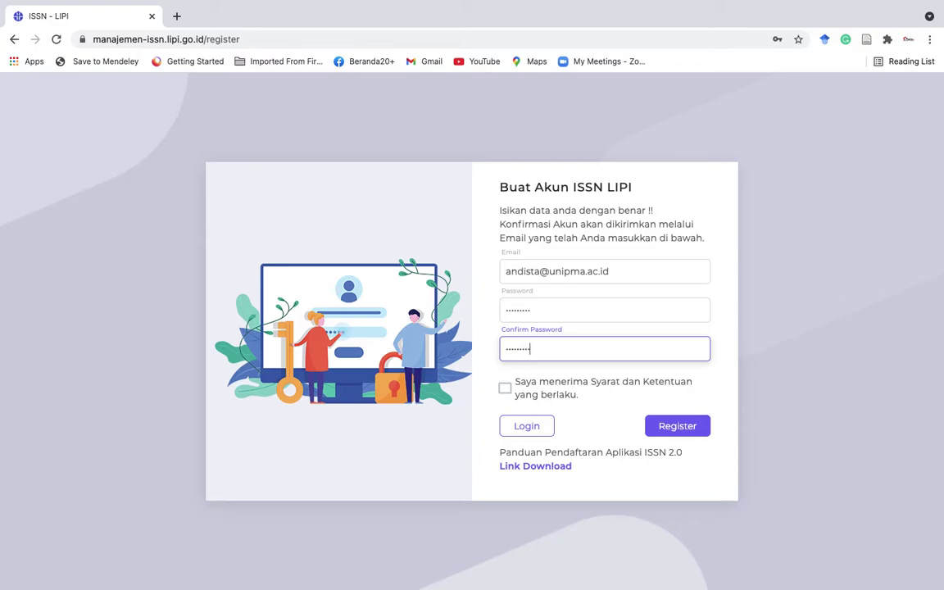
left_click(505, 388)
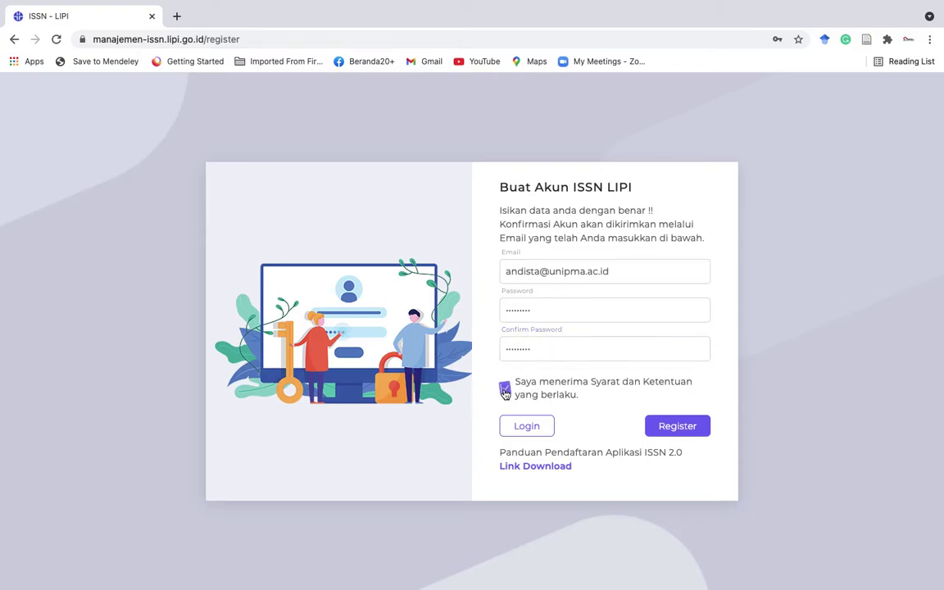
left_click(672, 427)
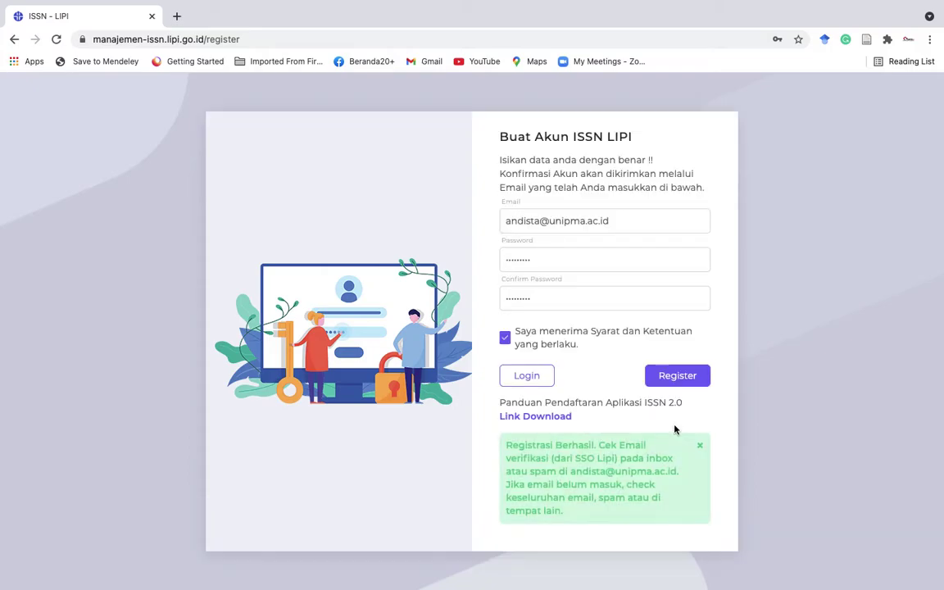
left_click(176, 15)
Open Gmail and switch to the university mail account.
left_click(414, 65)
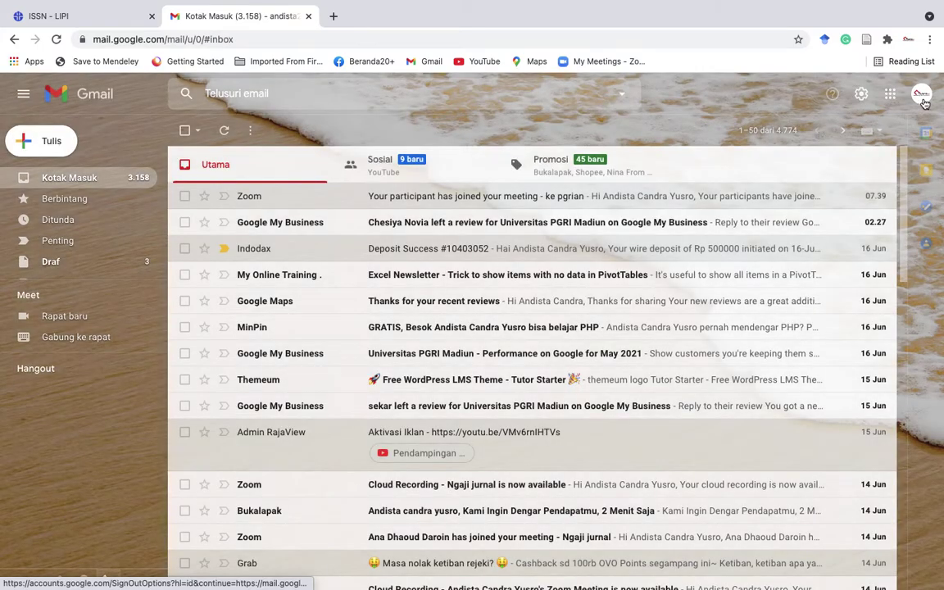
left_click(922, 95)
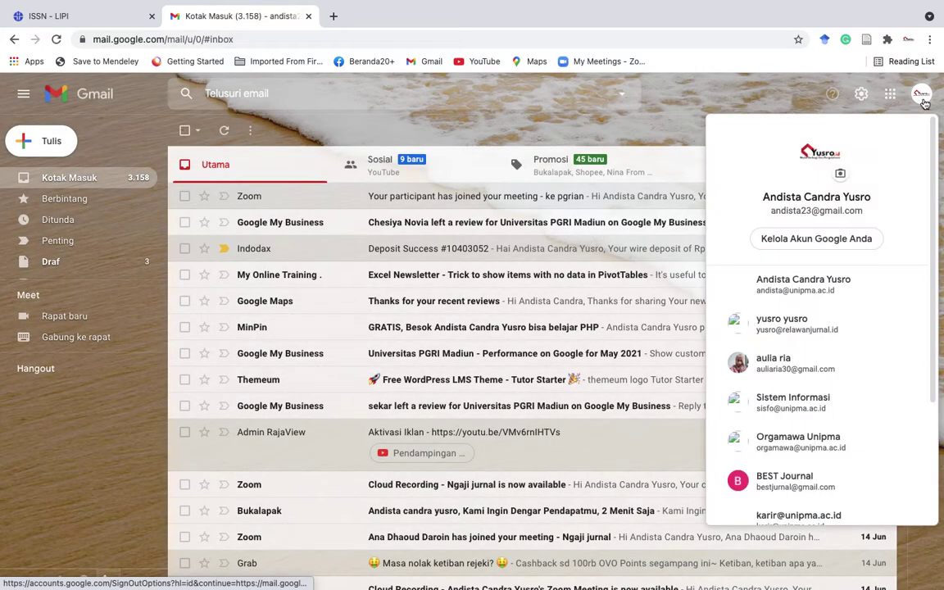
left_click(801, 287)
left_click(308, 16)
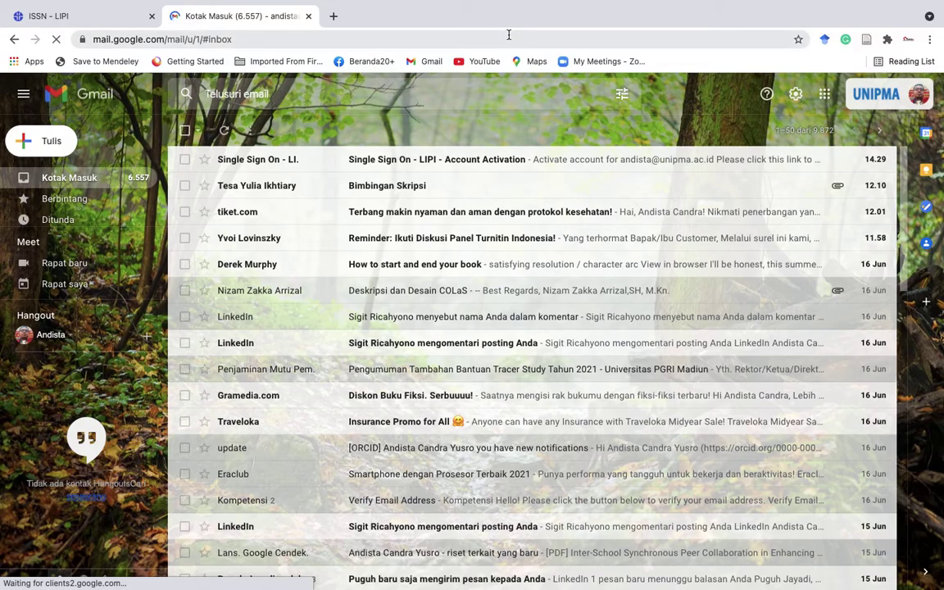
Open the Single Sign On - LIPI activation email and follow its full activation address.
left_click(448, 161)
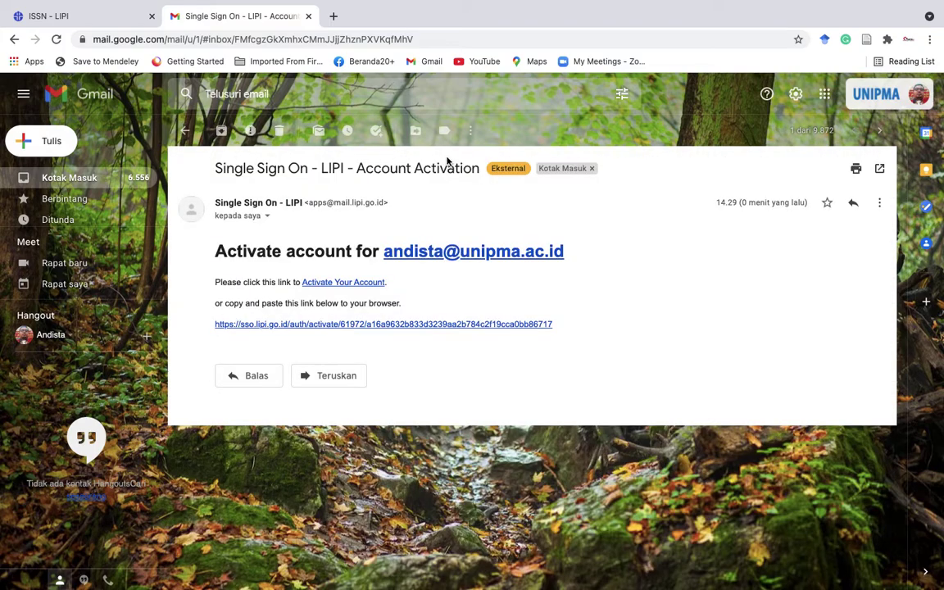
left_click(358, 283)
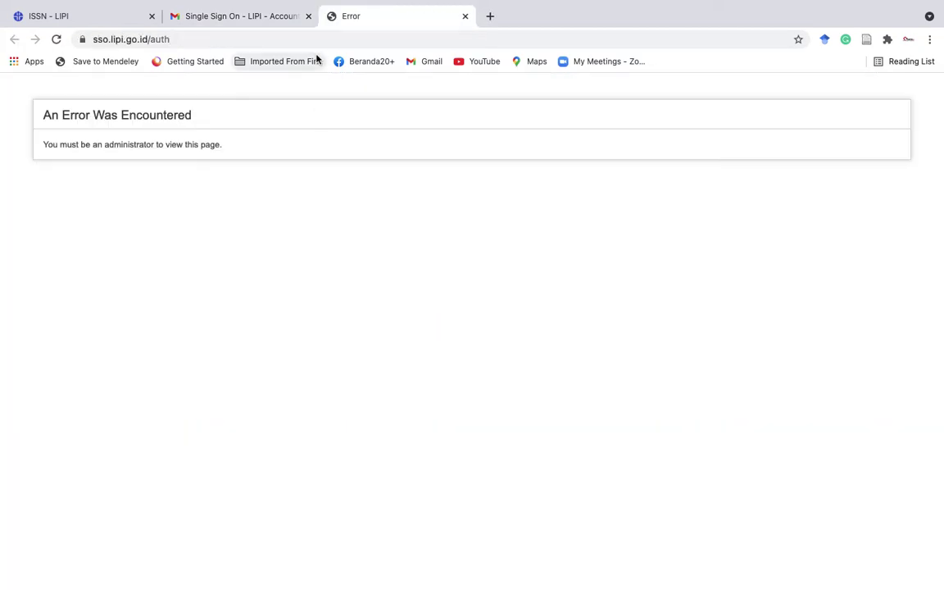
left_click(289, 20)
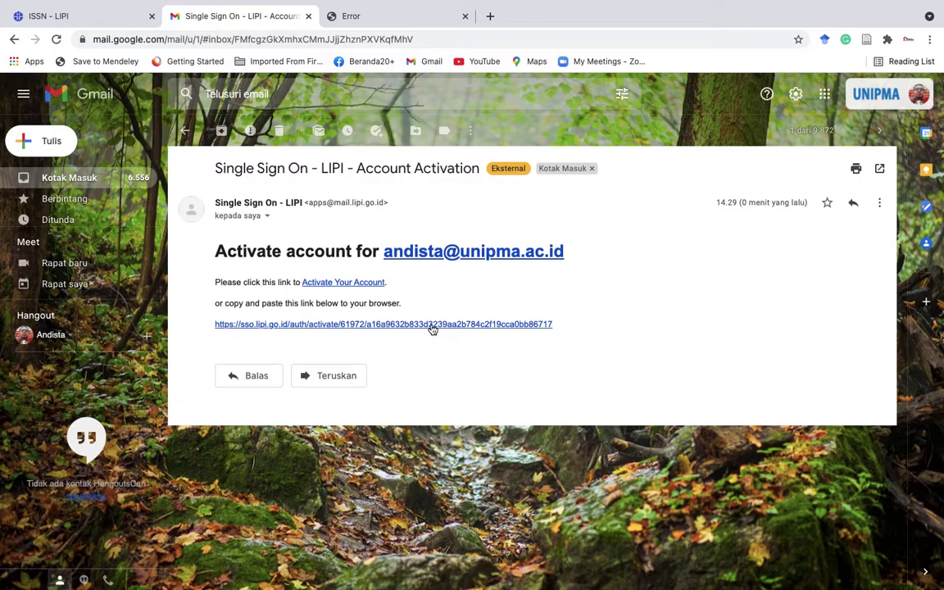
left_click(433, 325)
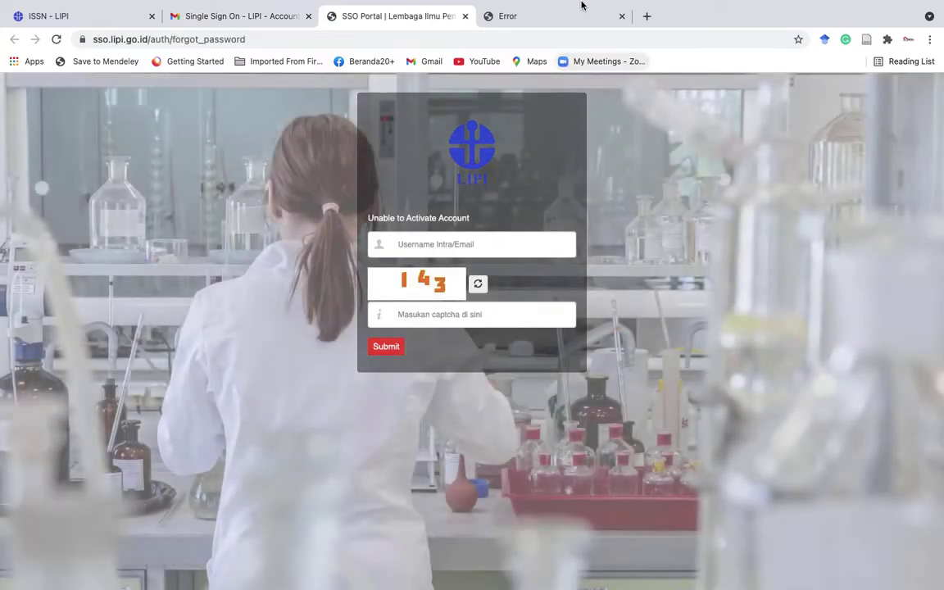
mouse_move(582, 6)
left_click(622, 50)
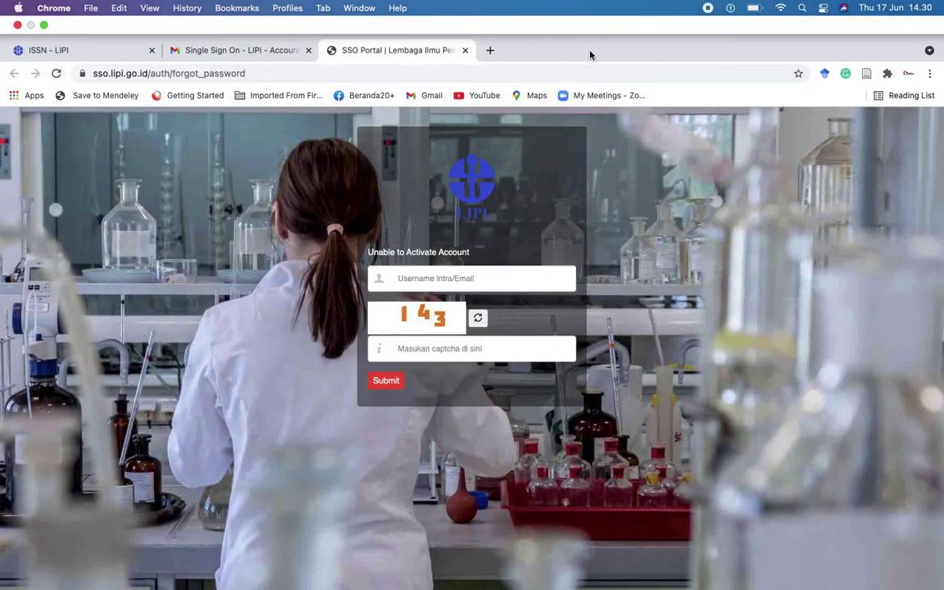
Log out of the current ISSN account and log in with the newly registered email and password.
left_click(90, 52)
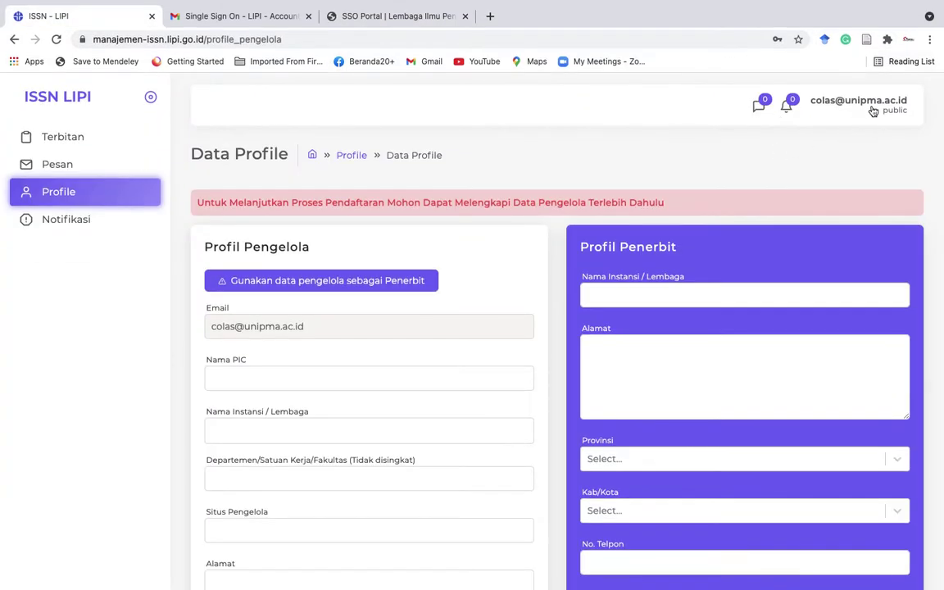
left_click(873, 112)
left_click(852, 133)
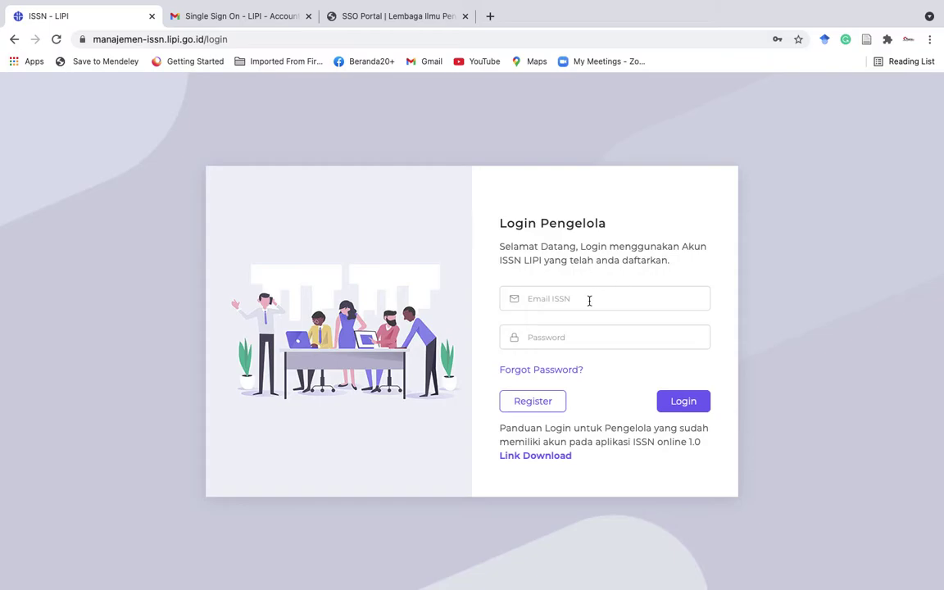
left_click(584, 300)
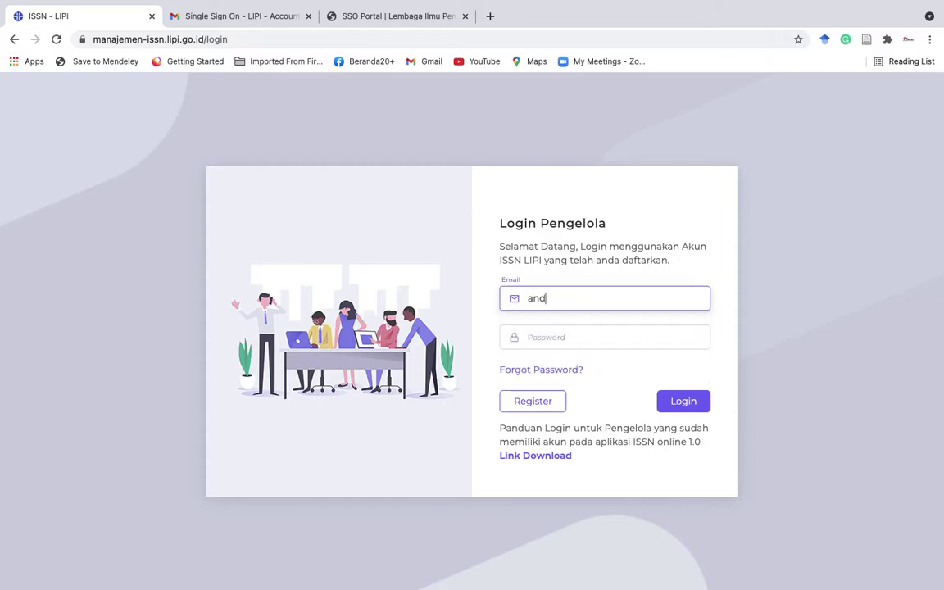
key("Tab")
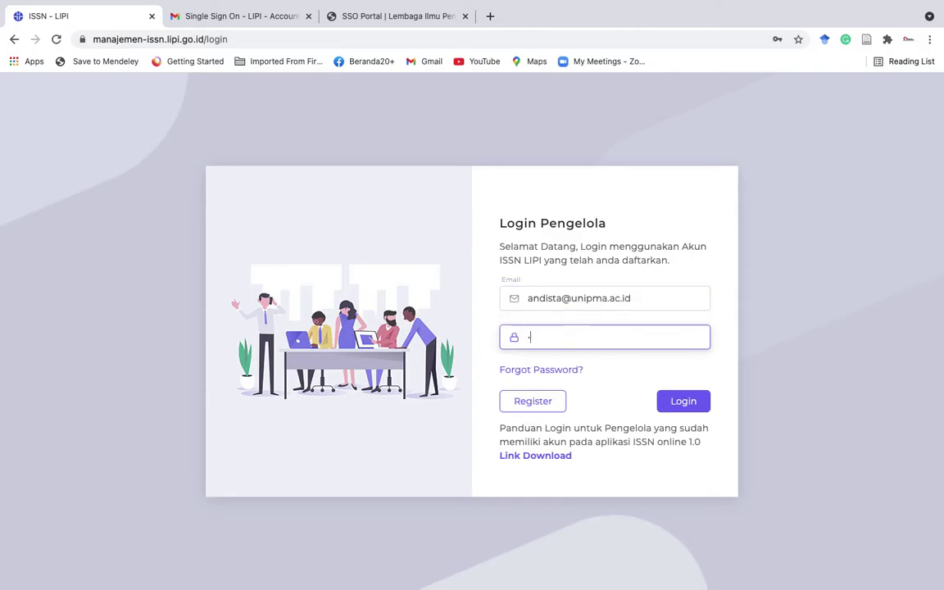
type("****")
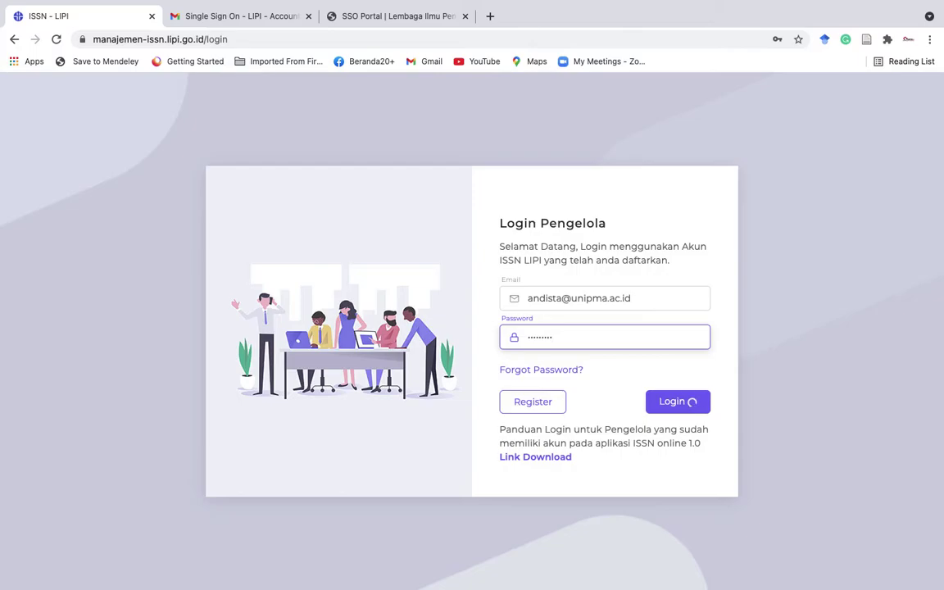
left_click(680, 400)
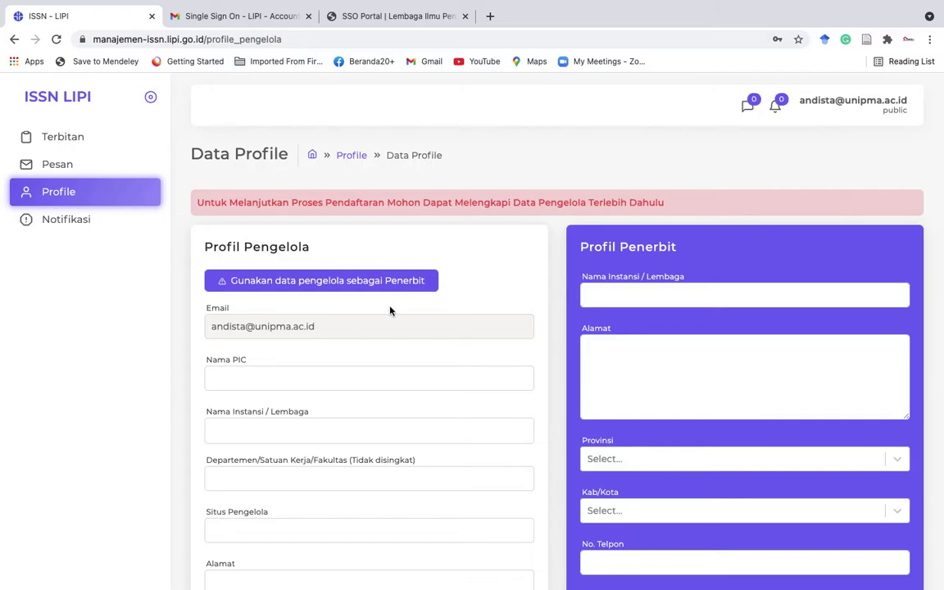
Enter publisher institution Universitas PGRI Madiun and its street address.
scroll(413, 358, "down", 1)
left_click(621, 247)
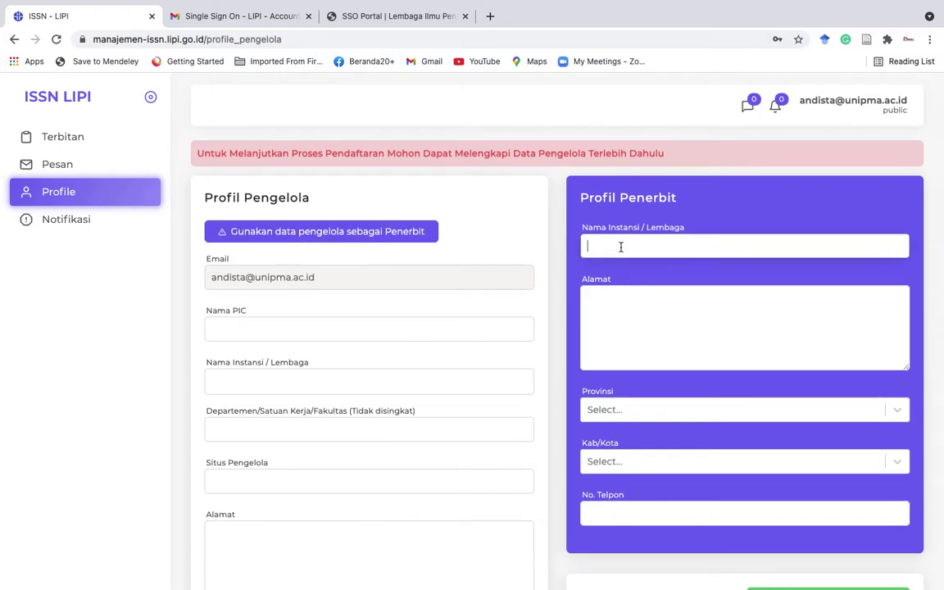
type("Universitas PGRI Madiun")
key("Tab")
type("Jalan Setiabudi No")
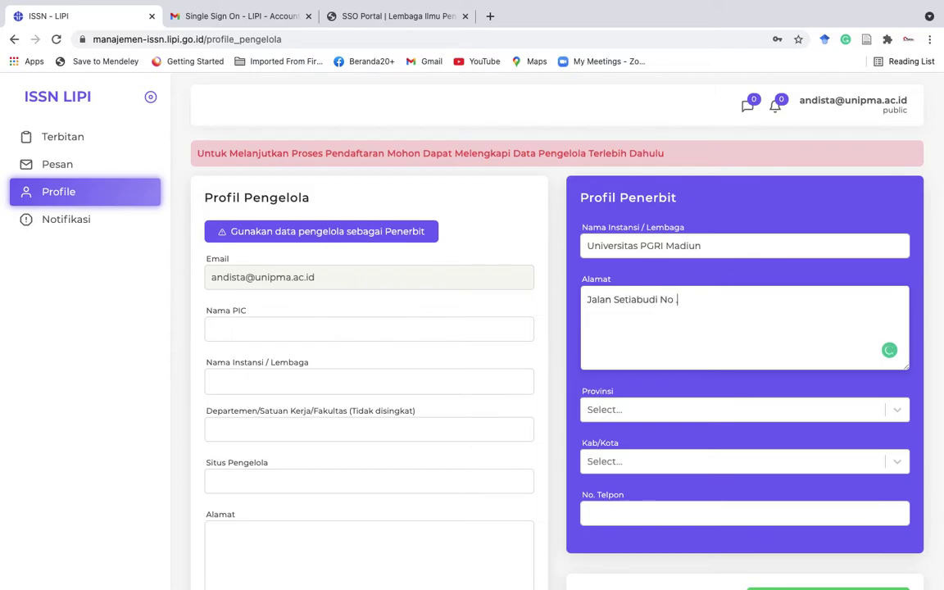
type(". 85 Madiun")
Set the publisher's province to Jawa Timur and city to Madiun.
left_click(746, 416)
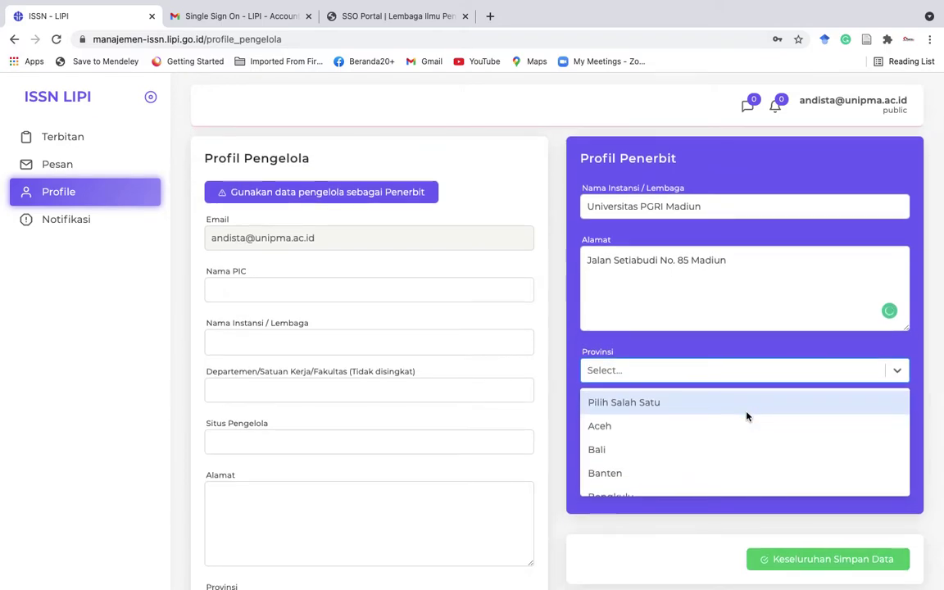
type("jawa")
key("Down")
key("Down")
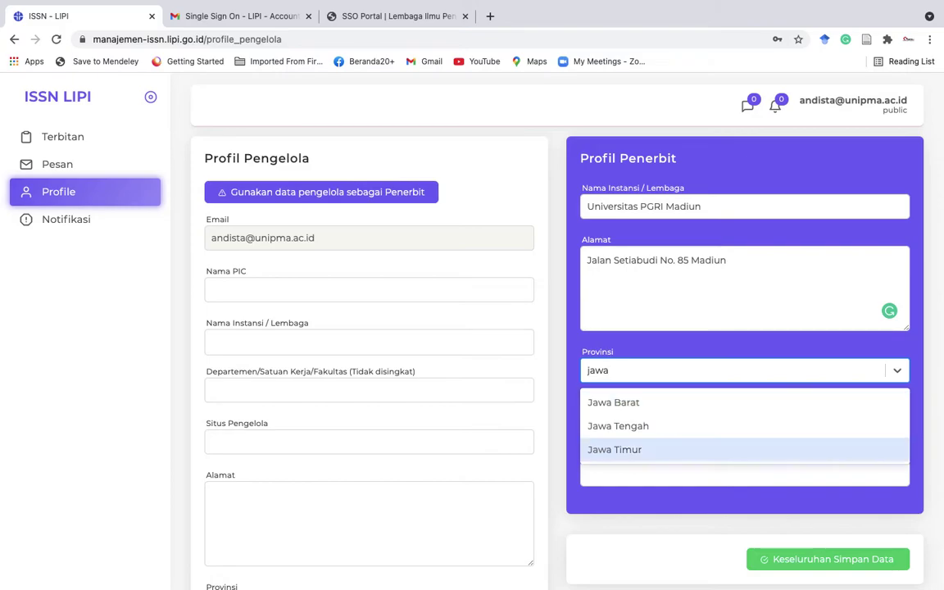
key("Return")
left_click(737, 422)
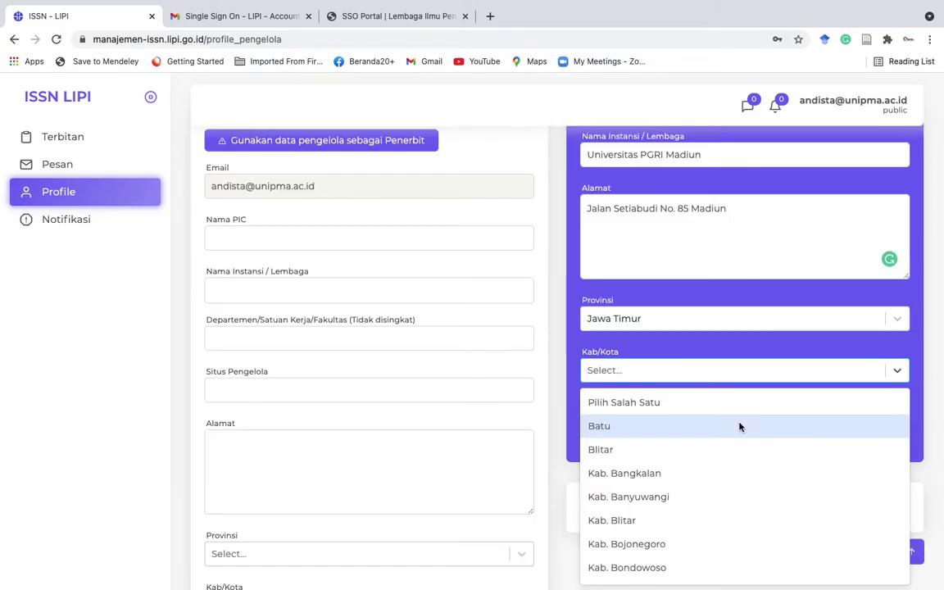
type("madi")
left_click(676, 426)
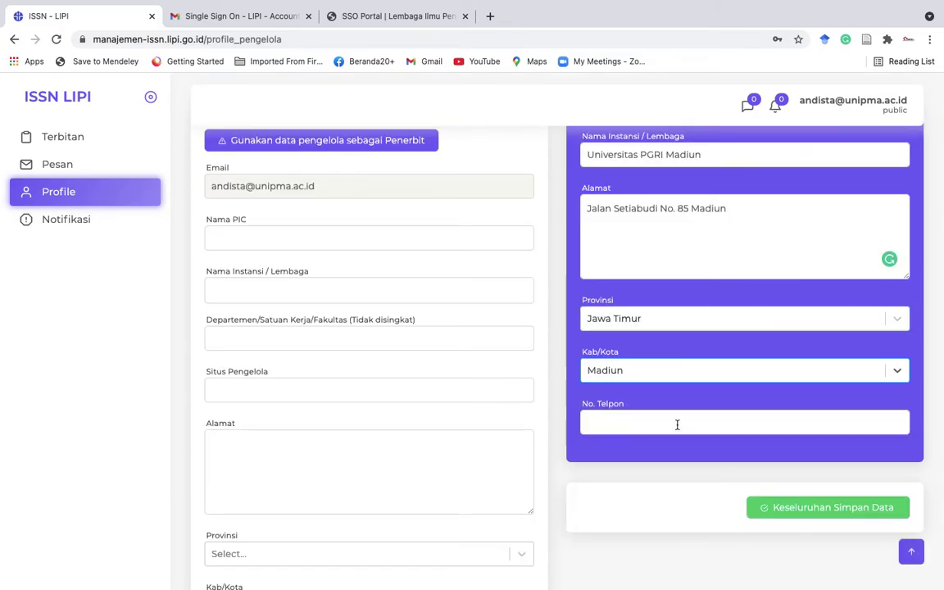
Replace the publisher's phone number with the institution's landline number.
left_click(662, 424)
type("08564")
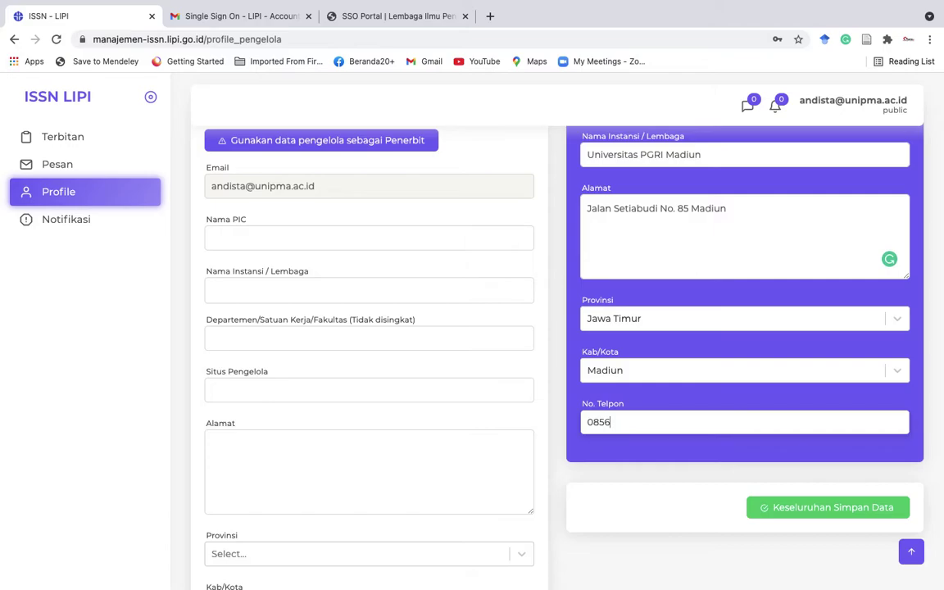
key("BackSpace")
key("BackSpace")
key("BackSpace")
scroll(752, 507, "down", 1)
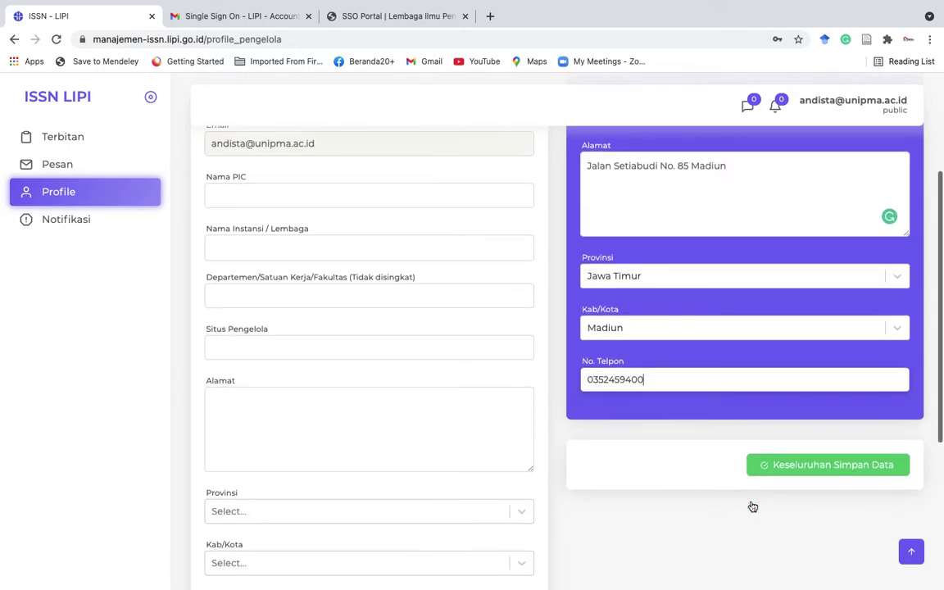
Attempt to save the profile, then enter the contact person's name in Nama PIC.
left_click(787, 472)
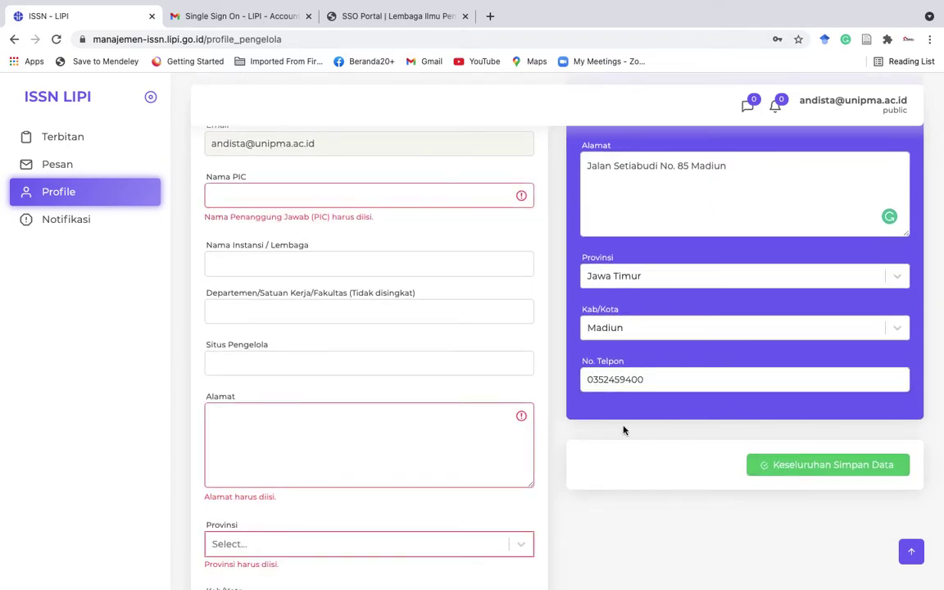
scroll(393, 401, "up", 1)
left_click(287, 255)
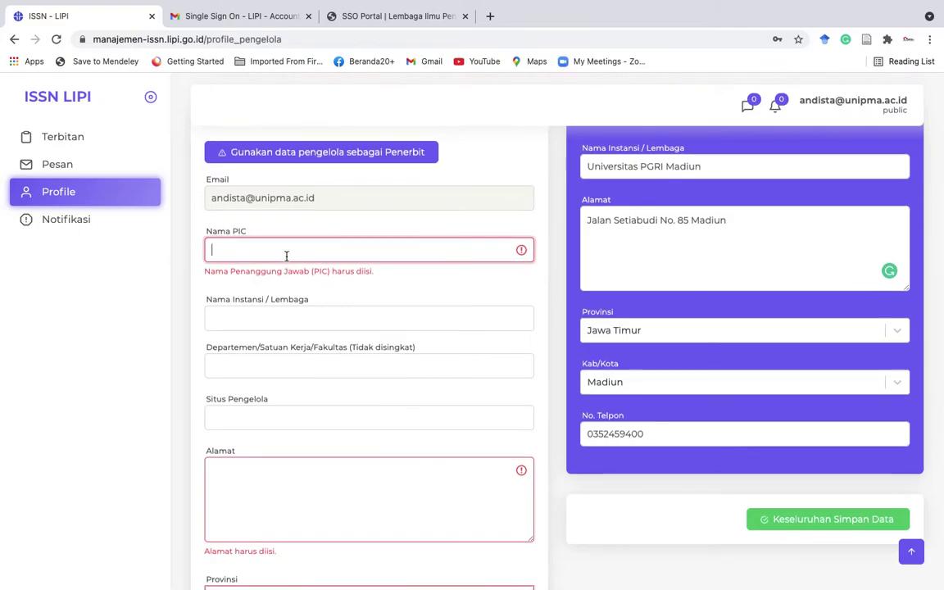
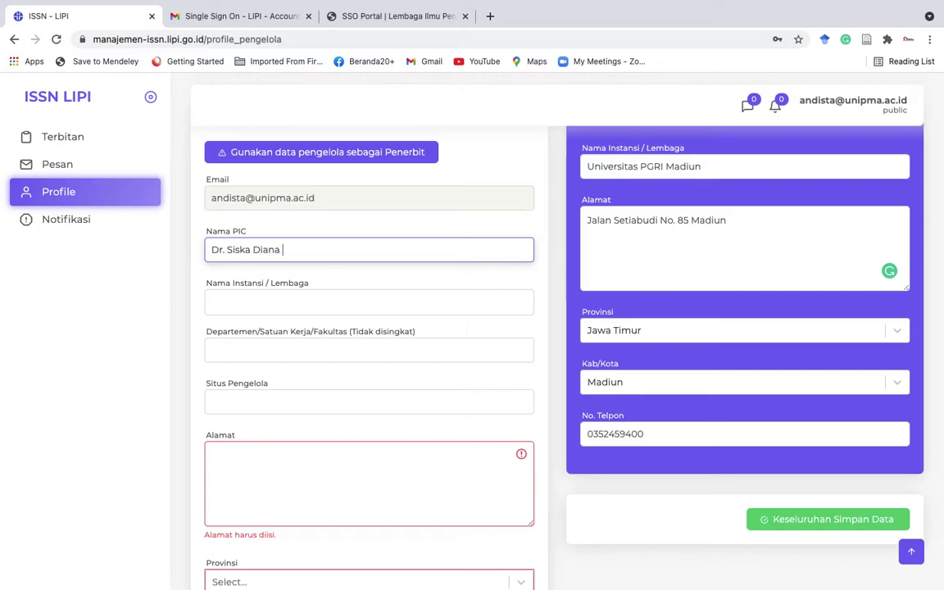
Set institution to Universitas Pgri Madiun and department to Fakultas Hukum.
left_click(213, 302)
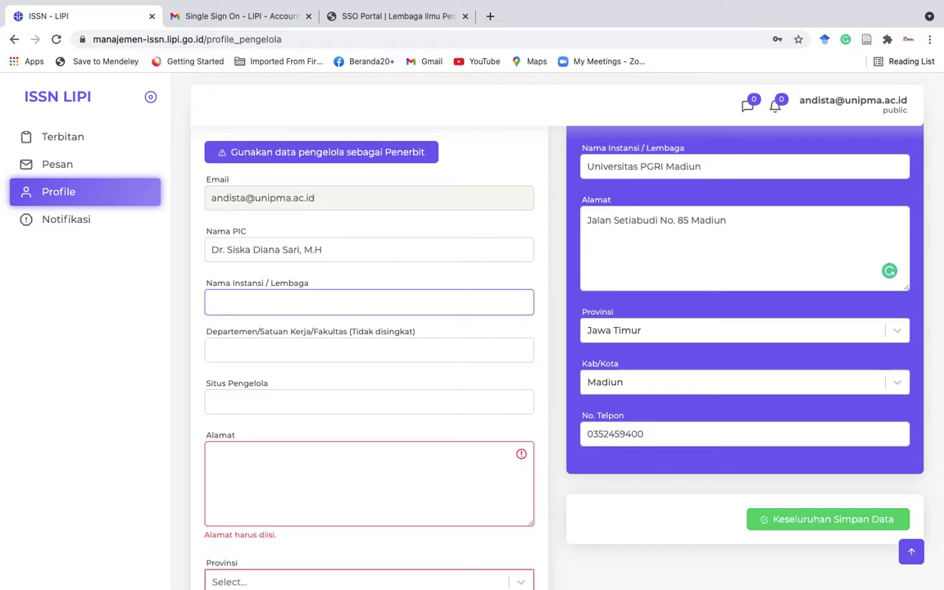
type("Uni")
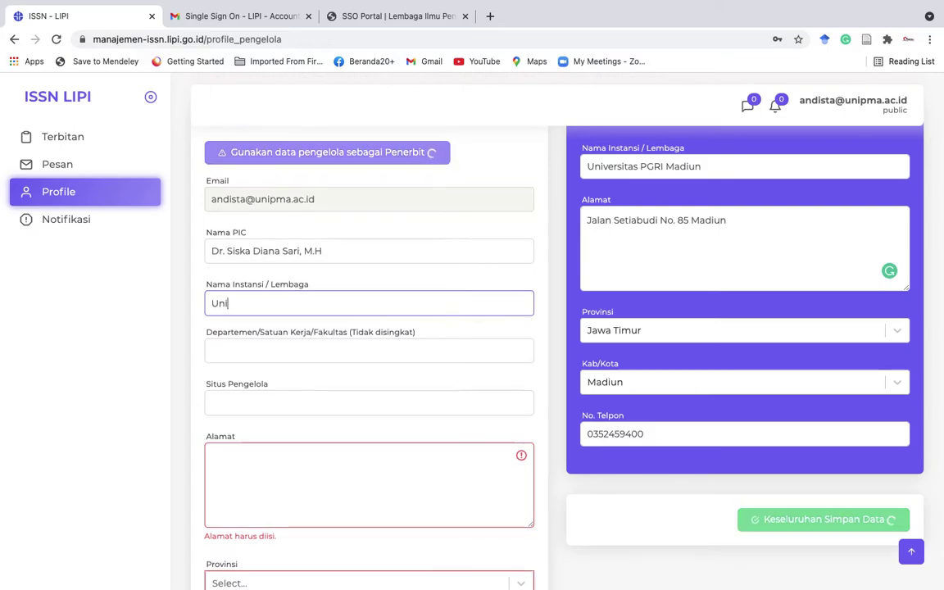
type("versitas PGRI Madiun")
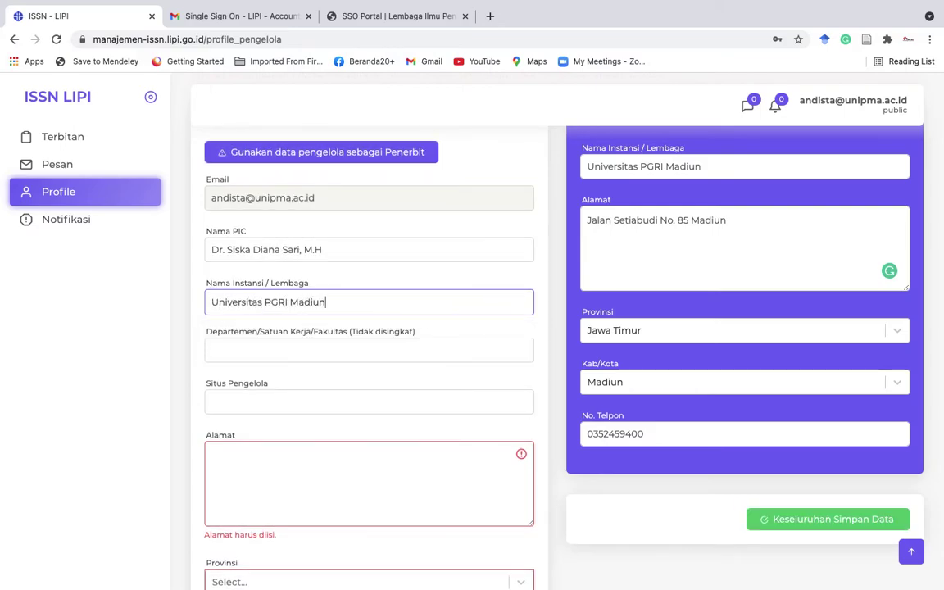
key("Tab")
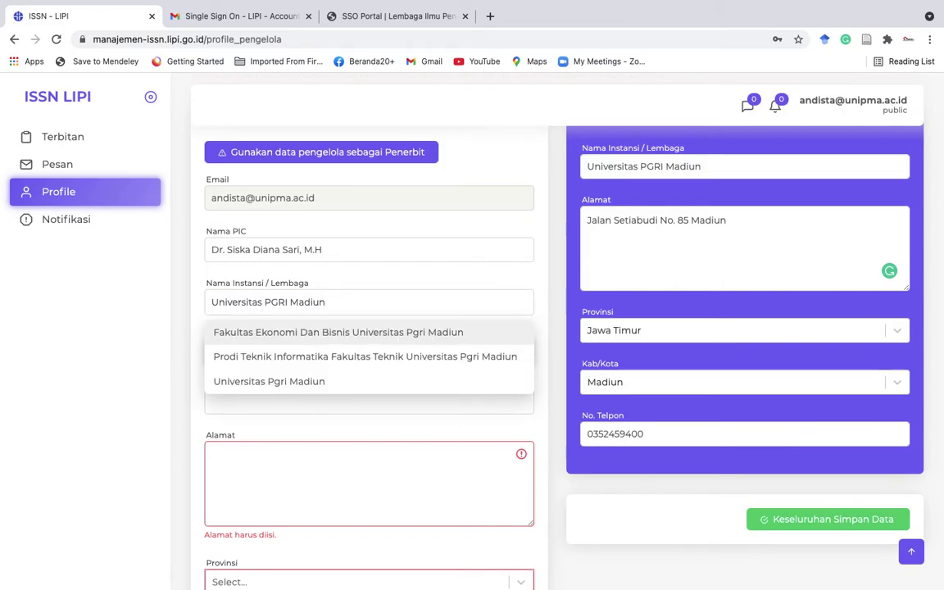
left_click(368, 304)
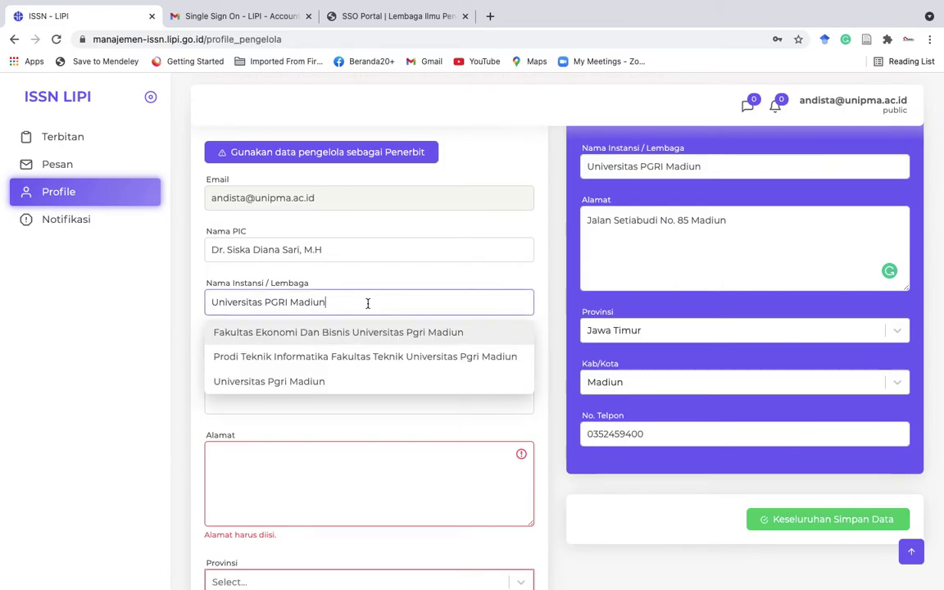
left_click(315, 381)
left_click_drag(289, 353, 147, 353)
type("Faku")
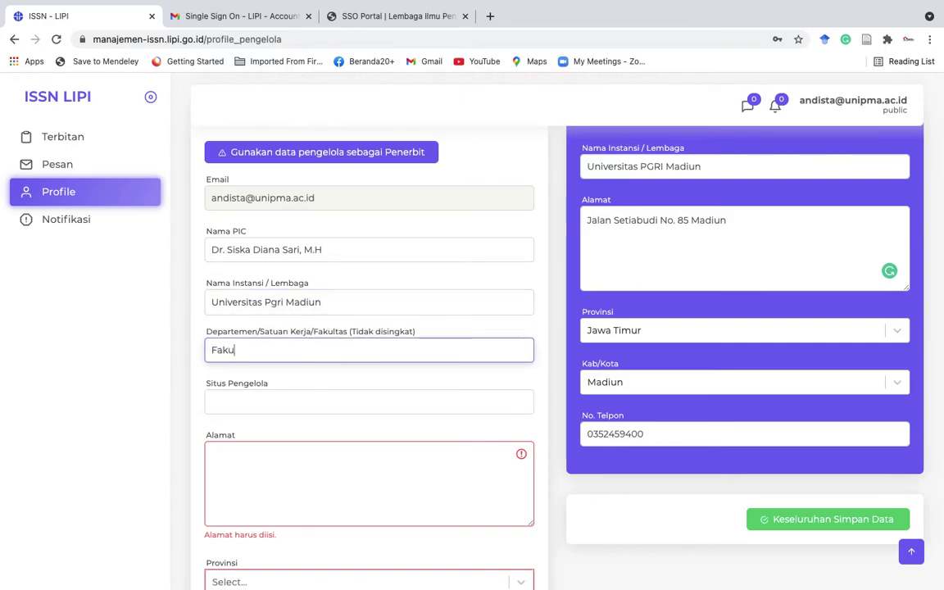
type("ltas Hk")
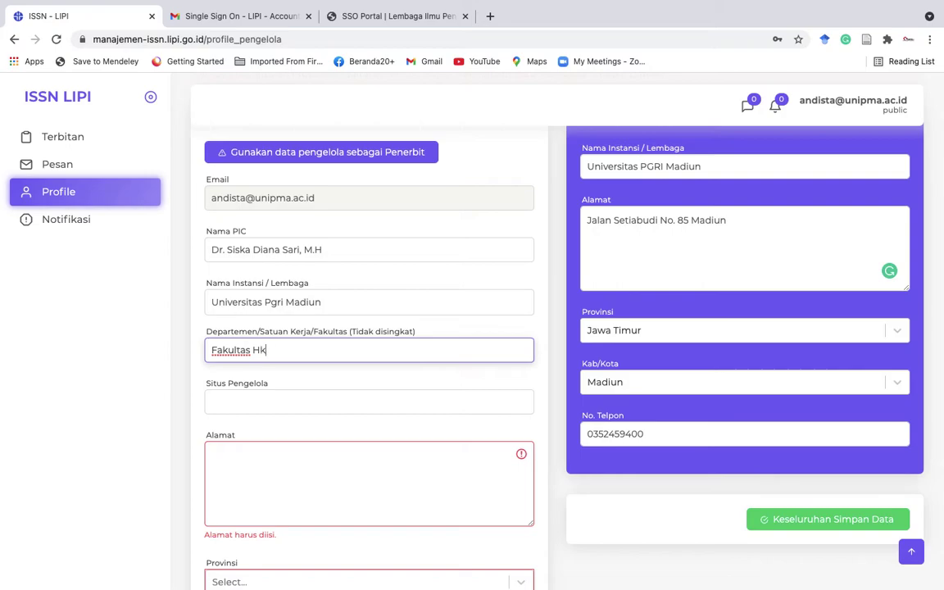
type("km")
Open the COLaS page on prosiding.unipma.ac.id and select its web address for copying.
left_click(490, 15)
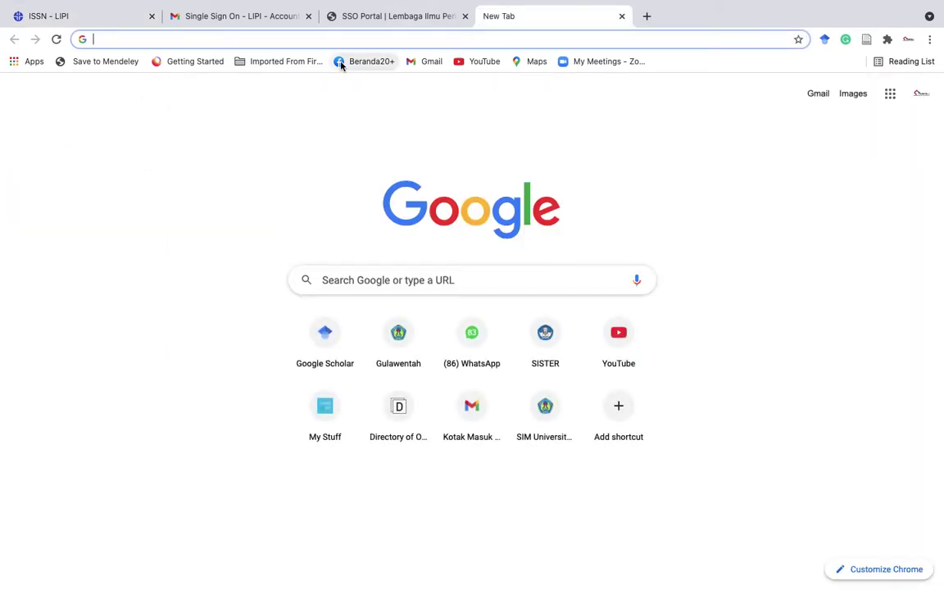
type("pro")
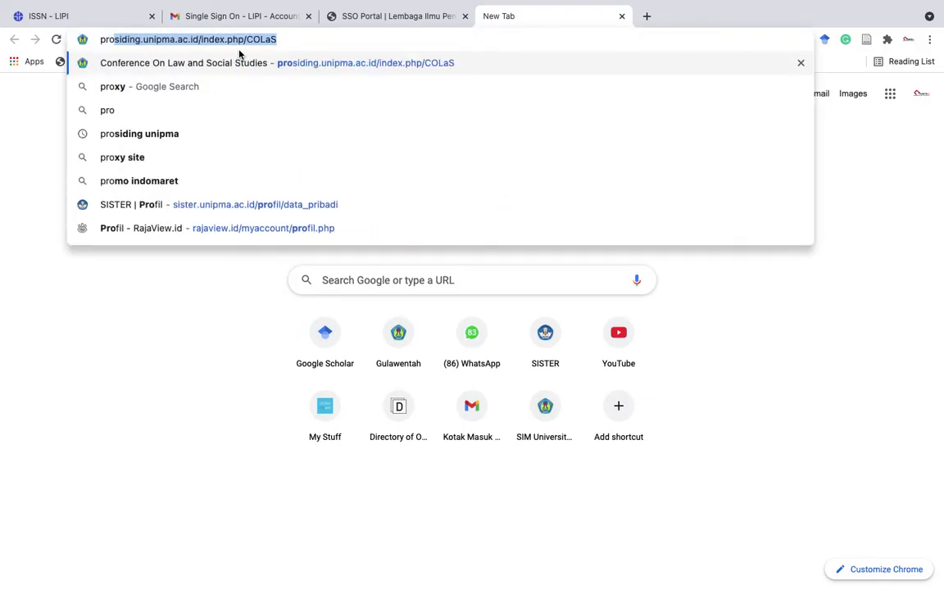
left_click(257, 65)
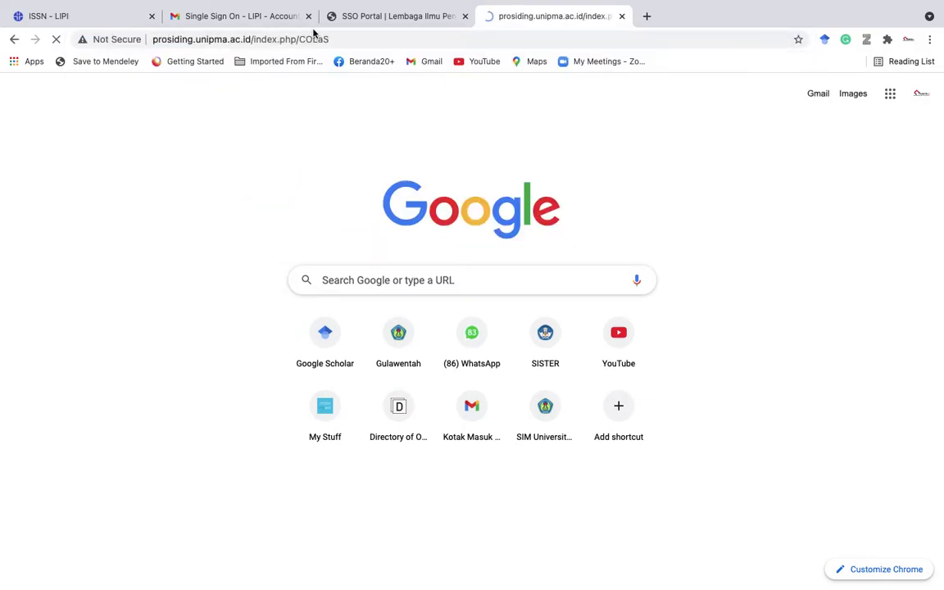
left_click(357, 38)
key("ctrl+c")
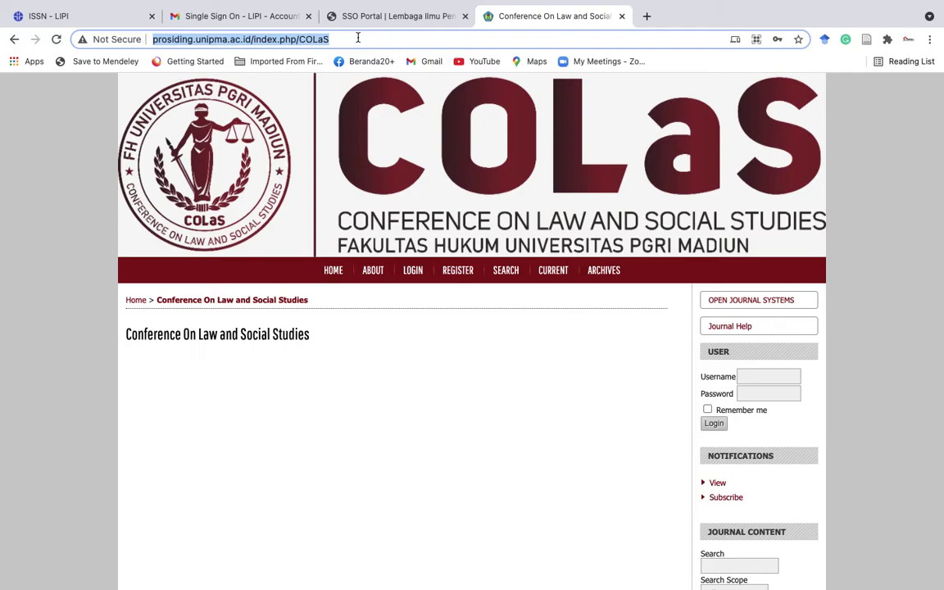
left_click(74, 16)
left_click(272, 407)
Paste the COLaS address as manager website and copy the publisher's address into Alamat.
key("ctrl+v")
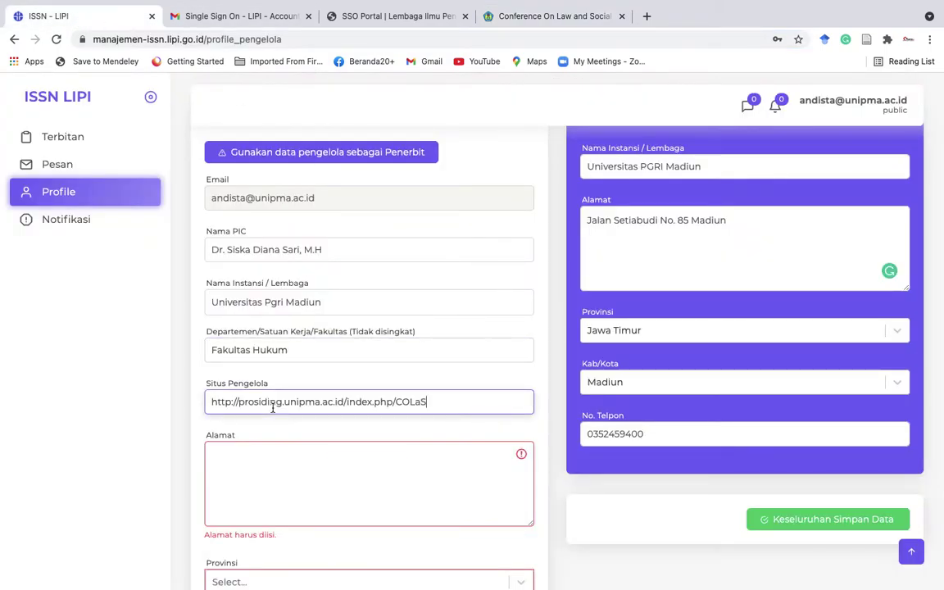
scroll(339, 484, "down", 1)
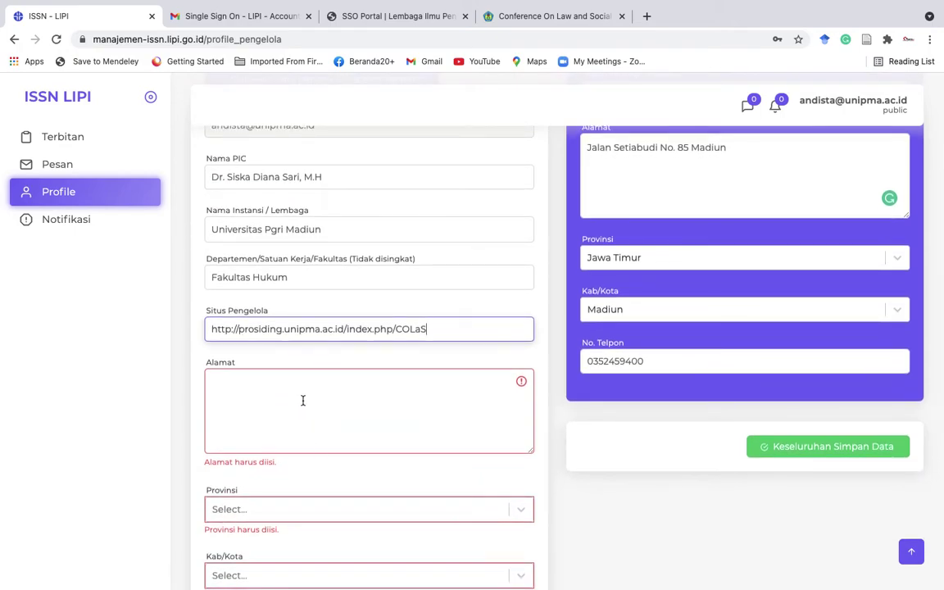
left_click_drag(725, 147, 572, 154)
key("ctrl+c")
left_click(342, 385)
key("ctrl+v")
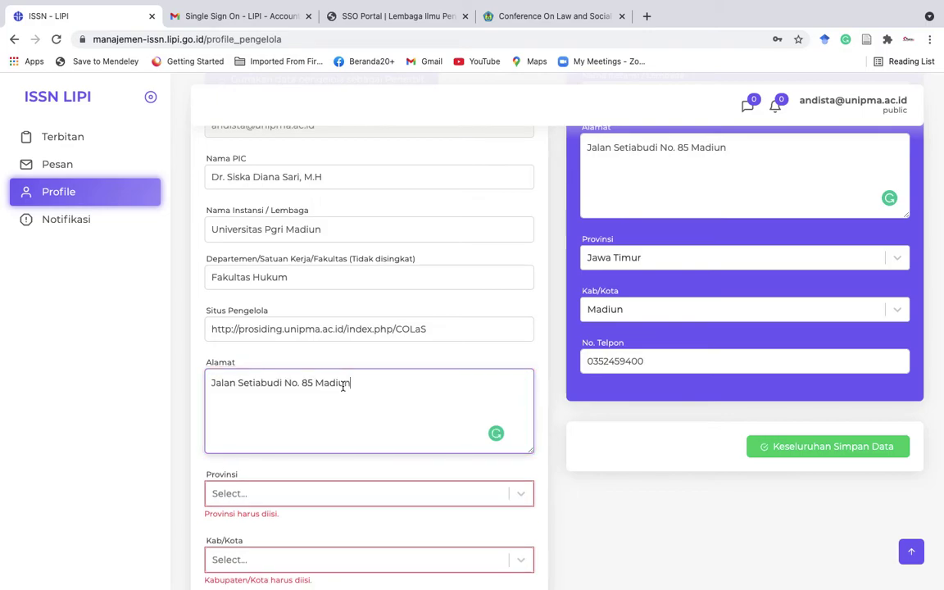
Set the manager's province to Jawa Timur and city to Madiun.
scroll(343, 385, "down", 2)
type("jaw")
left_click(286, 449)
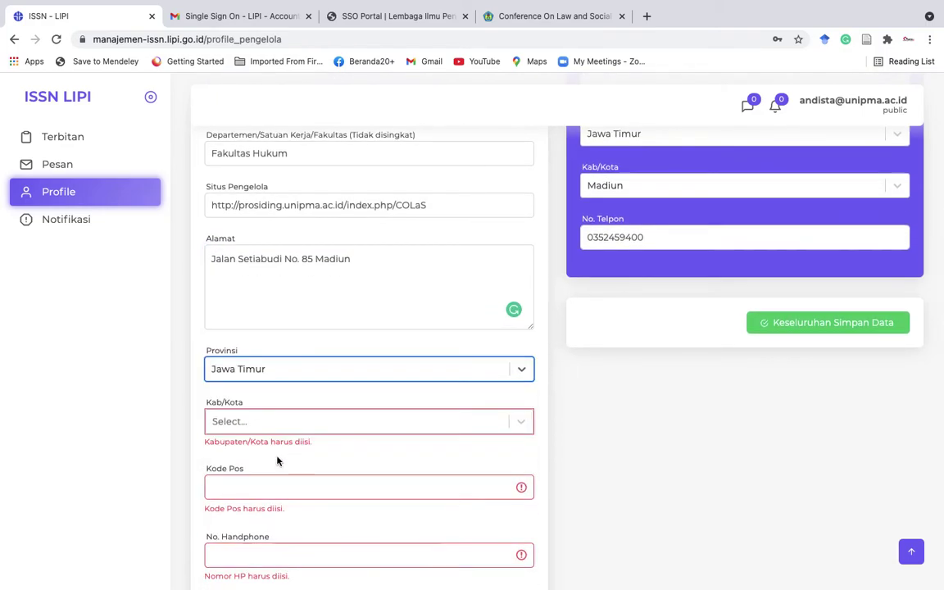
left_click(267, 423)
type("mad")
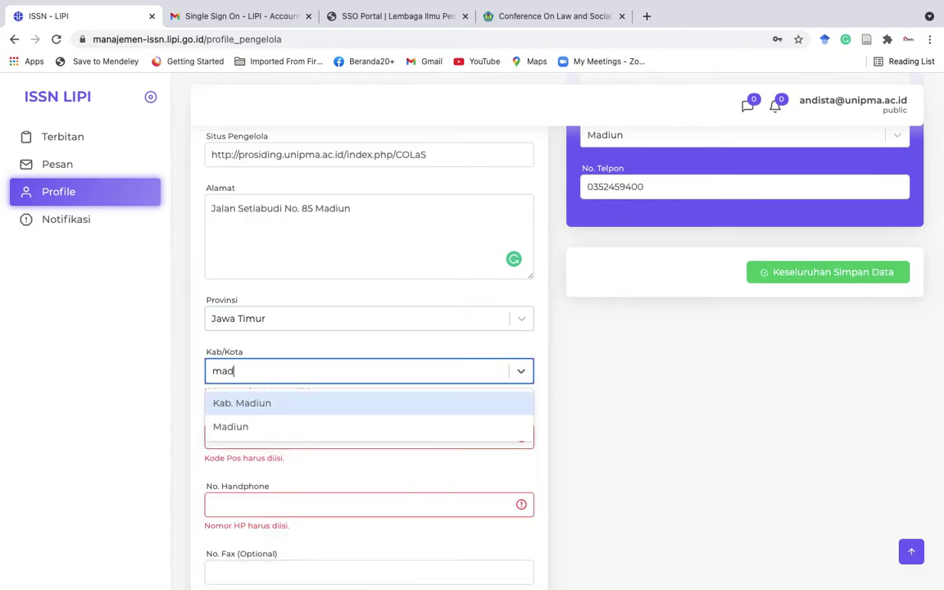
left_click(255, 427)
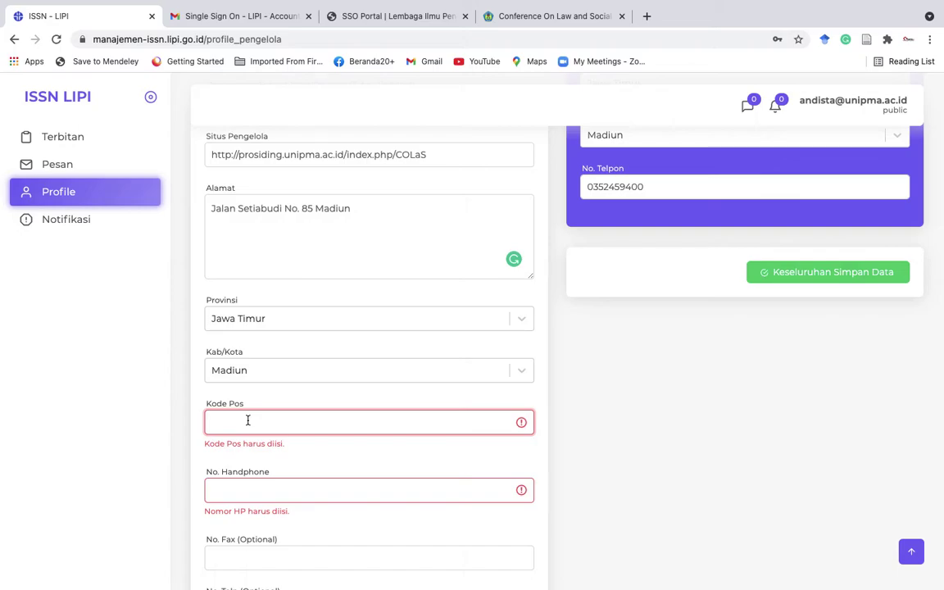
Fill in the postal code, fax and phone numbers, then save all profile data.
type("6")
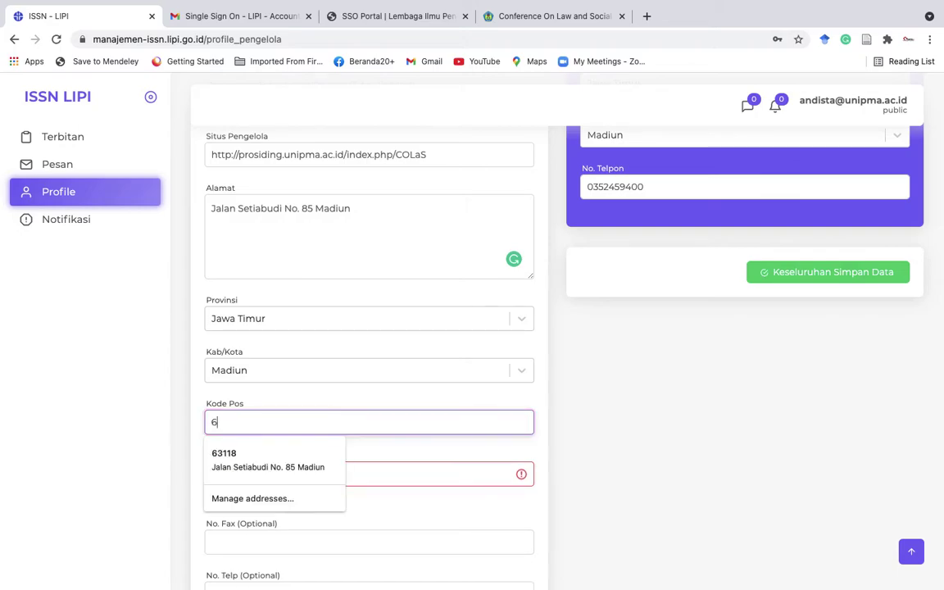
left_click(239, 457)
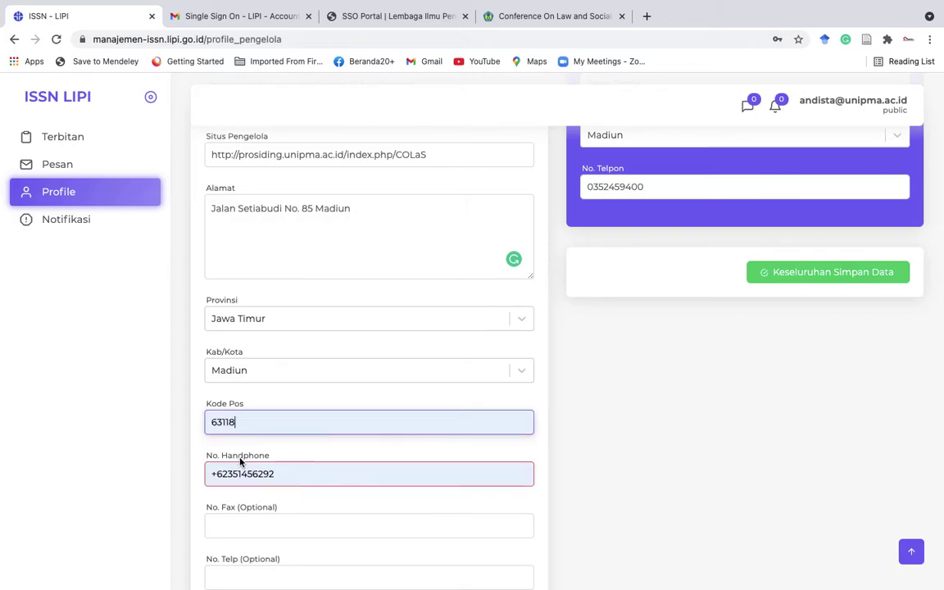
key("BackSpace")
type("6")
scroll(360, 428, "down", 1)
left_click(297, 445)
type("459400")
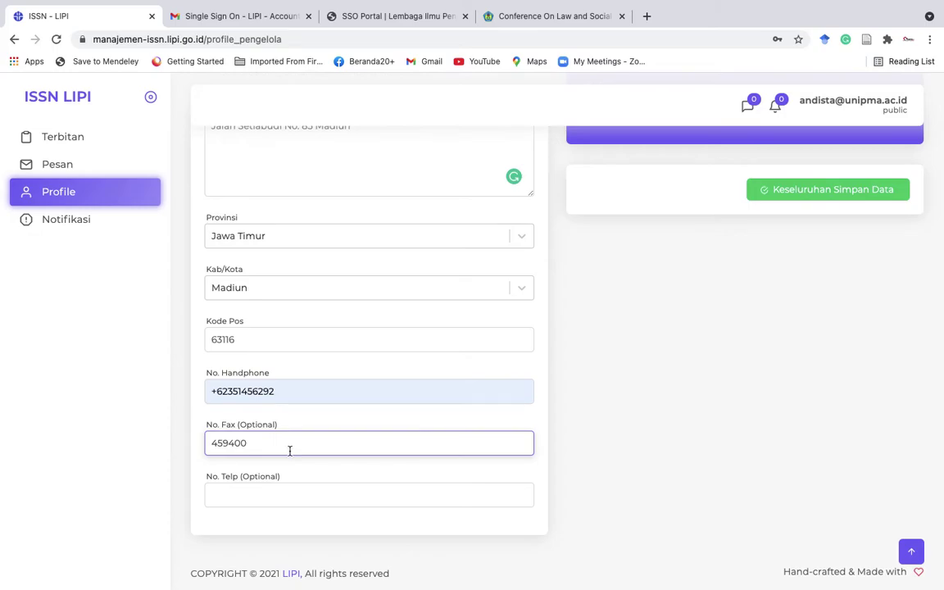
left_click(245, 493)
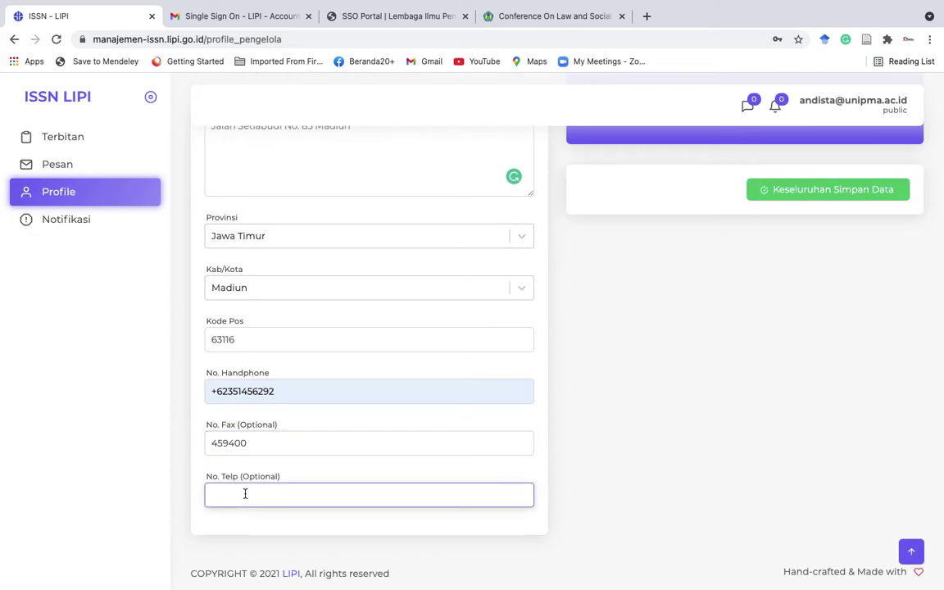
type("462986")
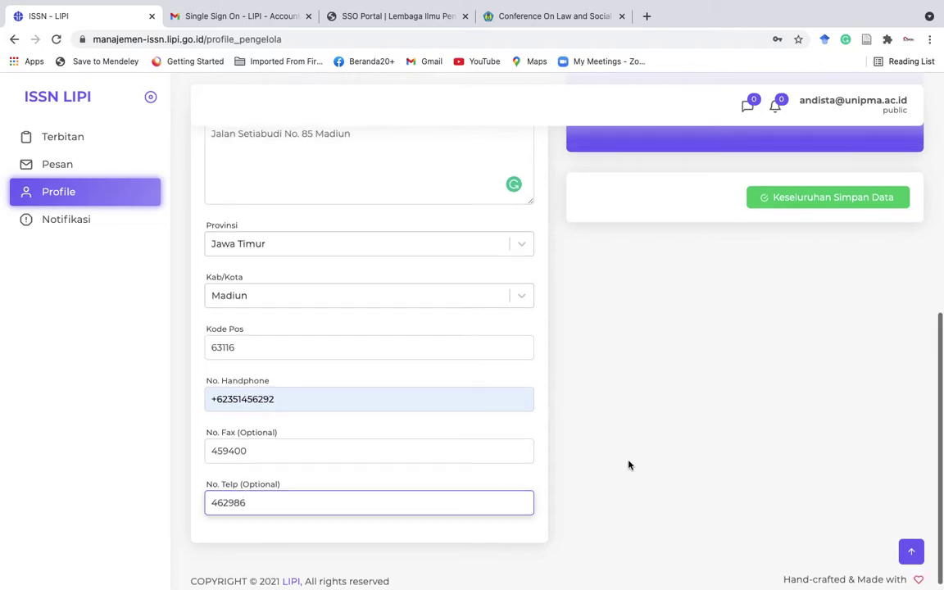
left_click(804, 195)
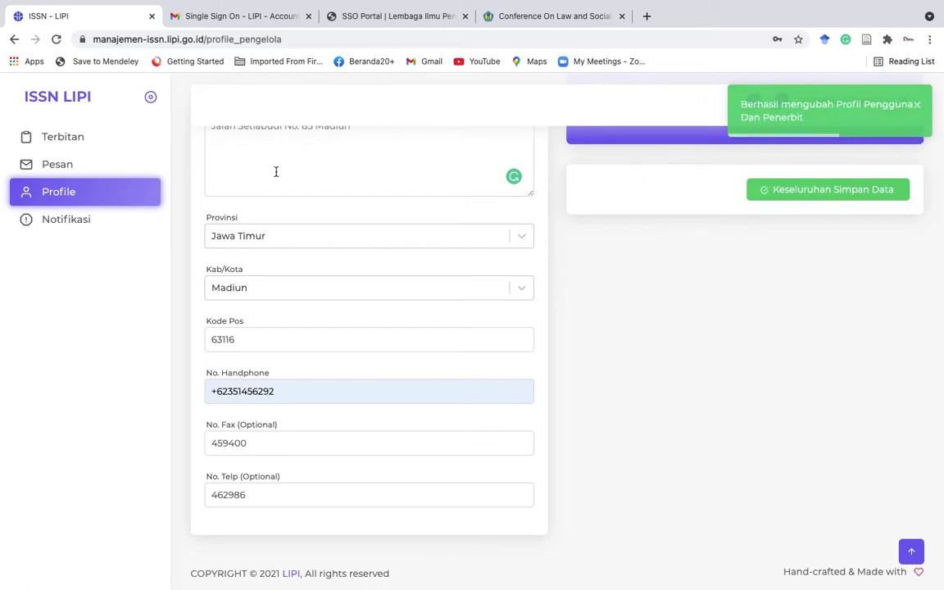
scroll(326, 221, "up", 5)
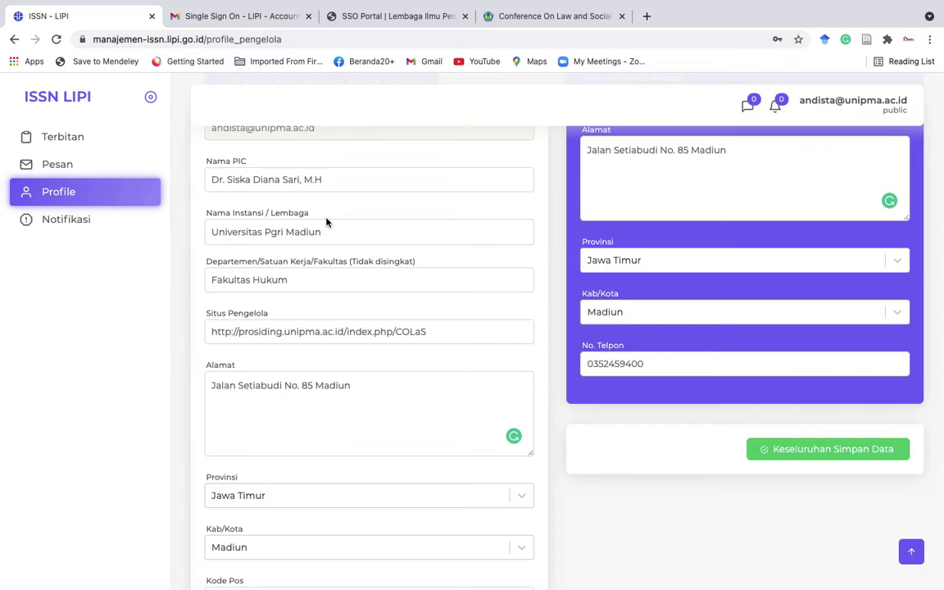
Search 'unipma', open the Universitas PGRI MADIUN homepage and select its URL for copying.
left_click(647, 16)
type("uni")
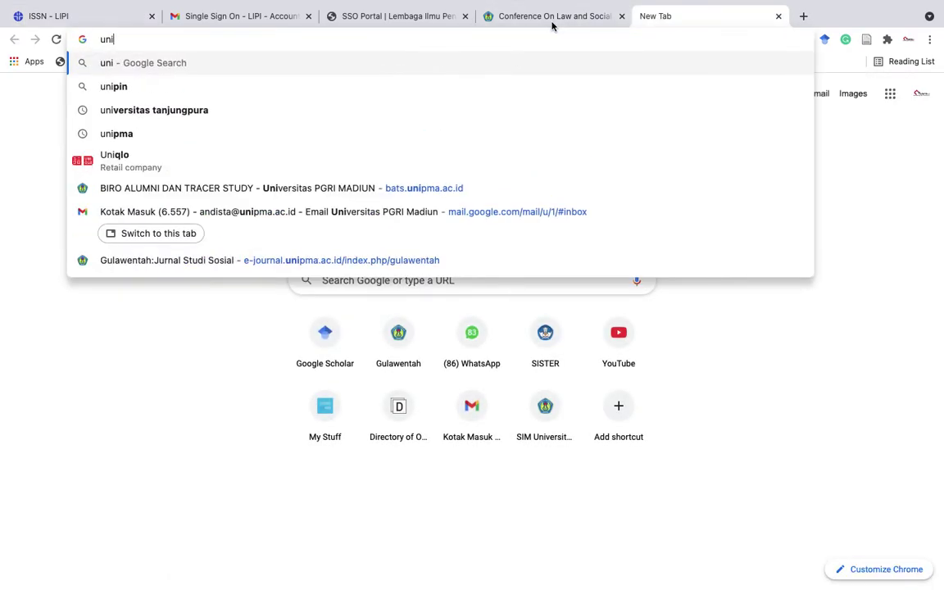
type("pma")
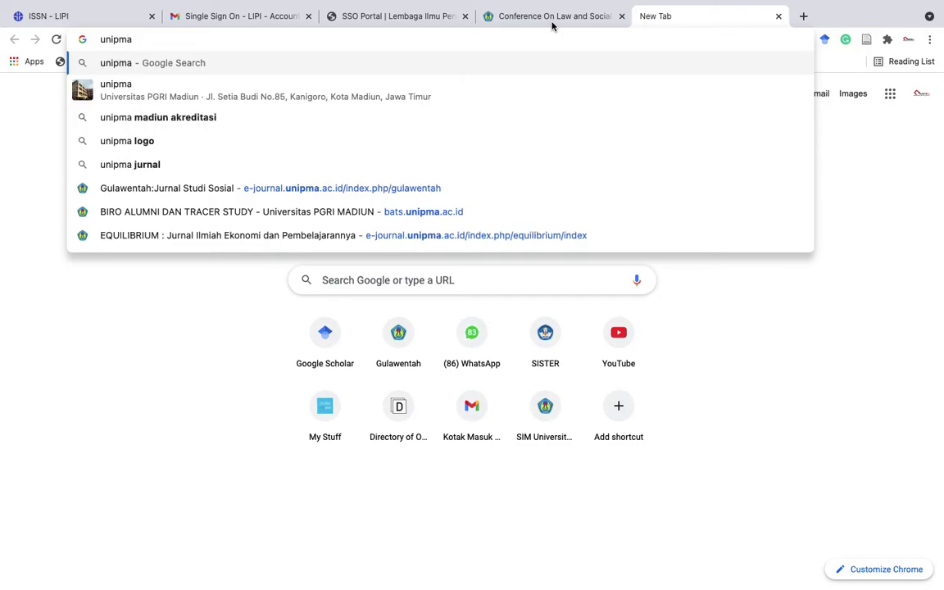
key("Return")
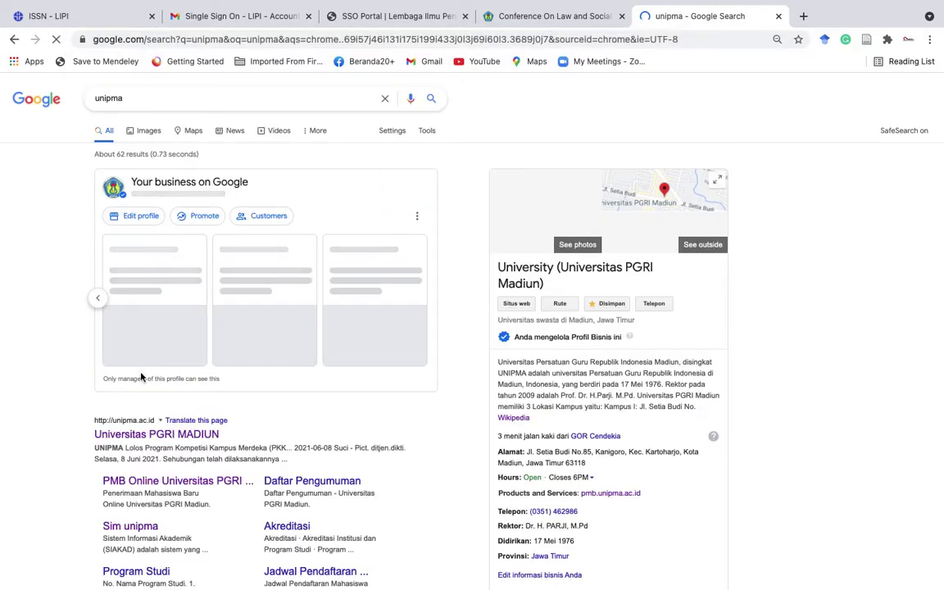
left_click(156, 434)
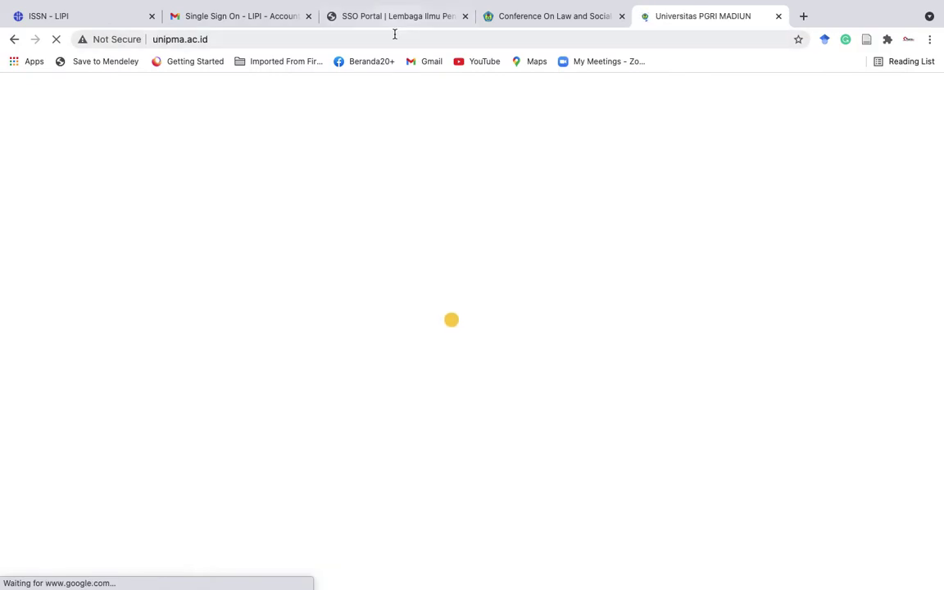
left_click(394, 36)
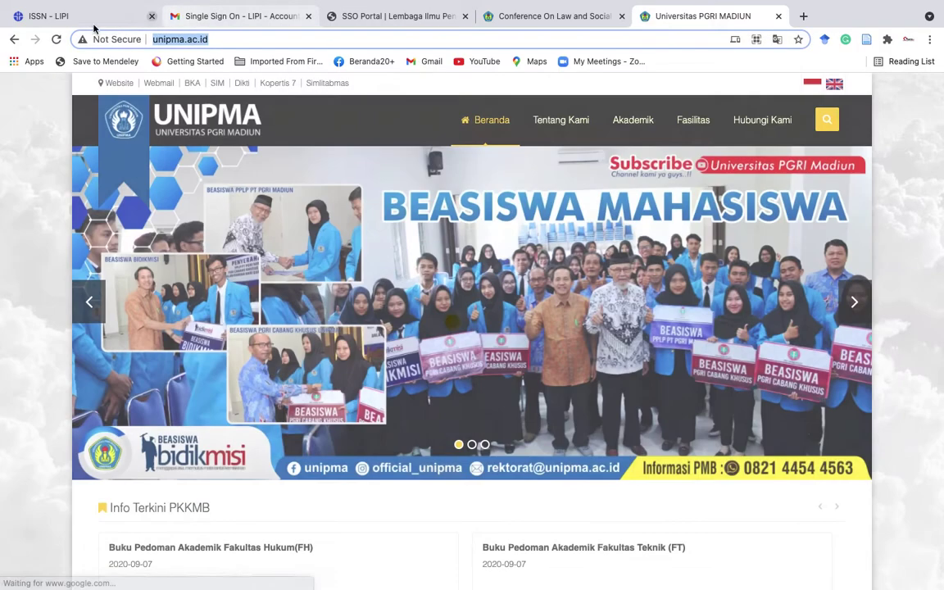
left_click(78, 16)
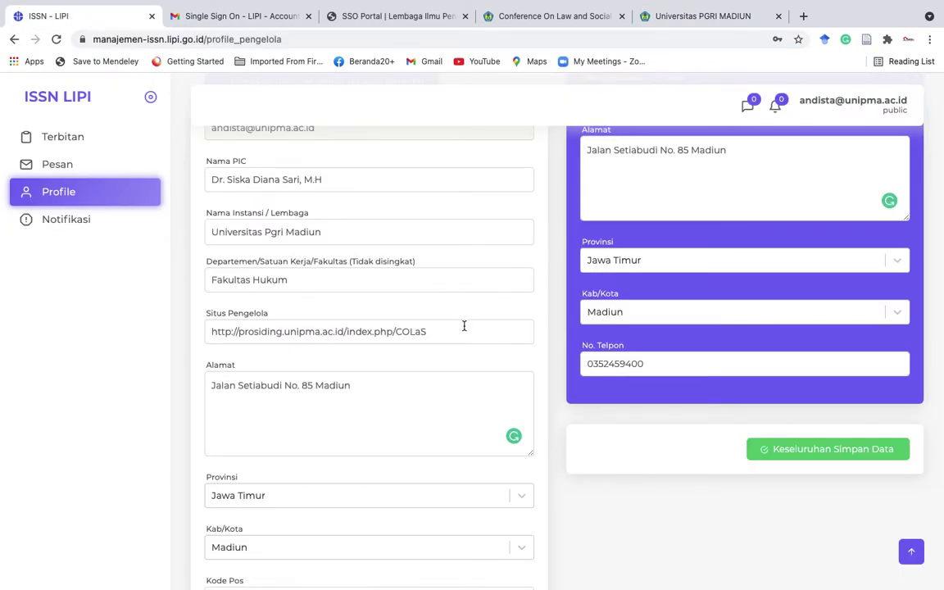
triple_click(302, 339)
key("super+v")
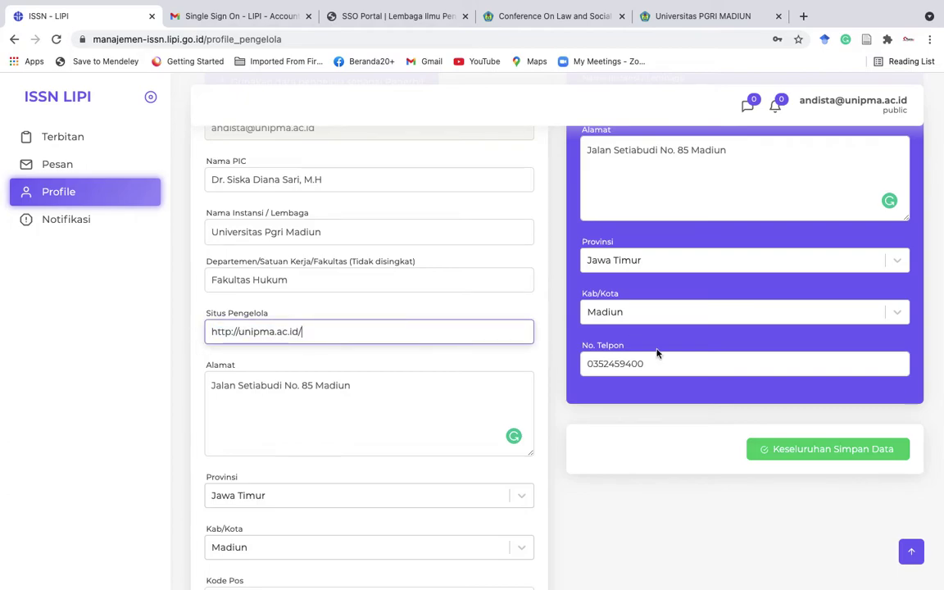
left_click(833, 446)
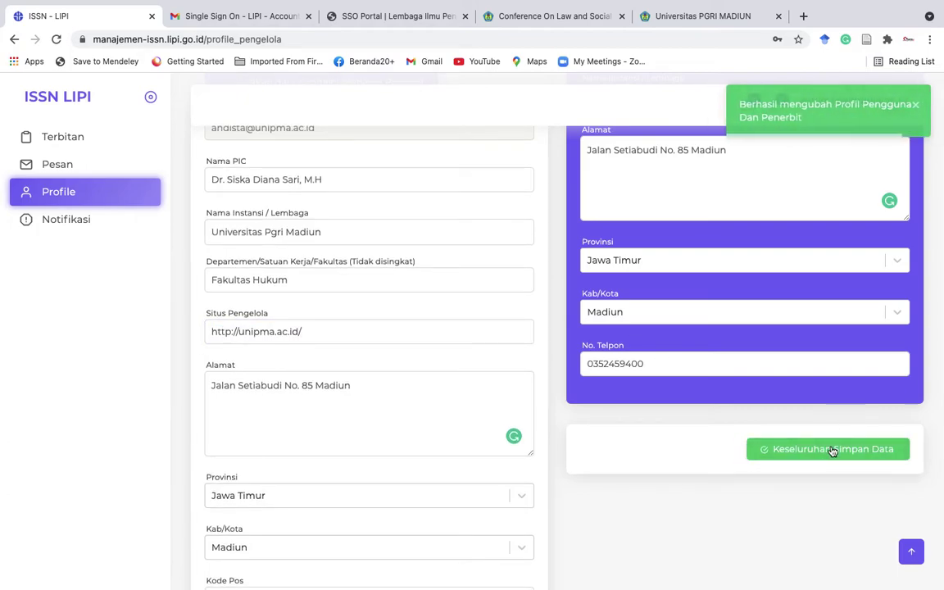
left_click(83, 139)
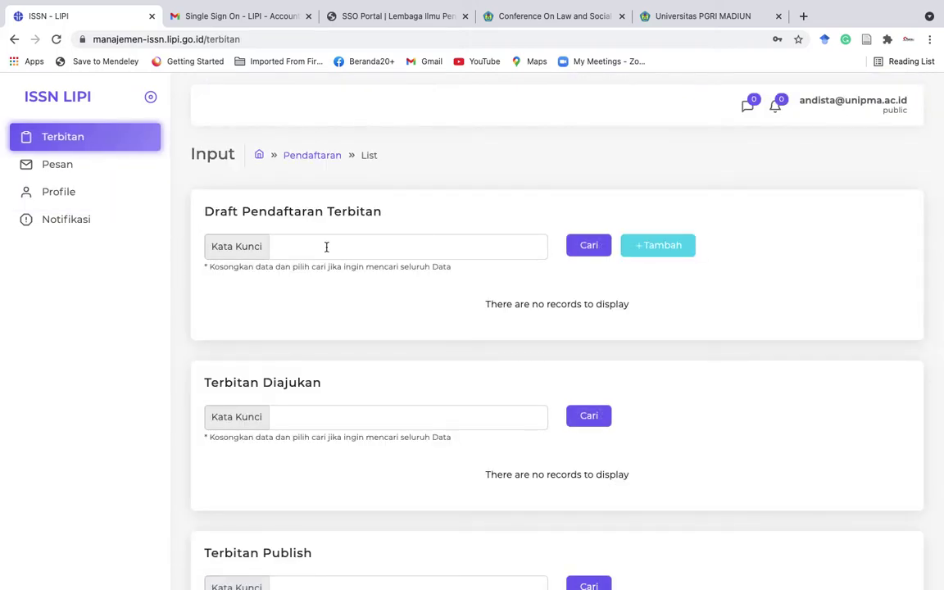
Add a new Draft Pendaftaran Terbitan and review its empty form up to Judul Utama.
left_click(660, 246)
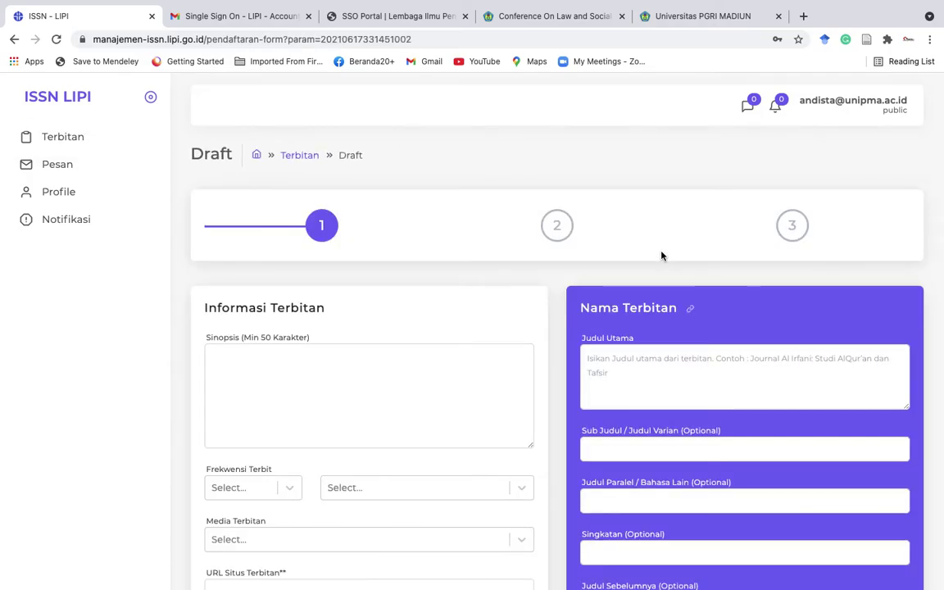
scroll(662, 255, "down", 3)
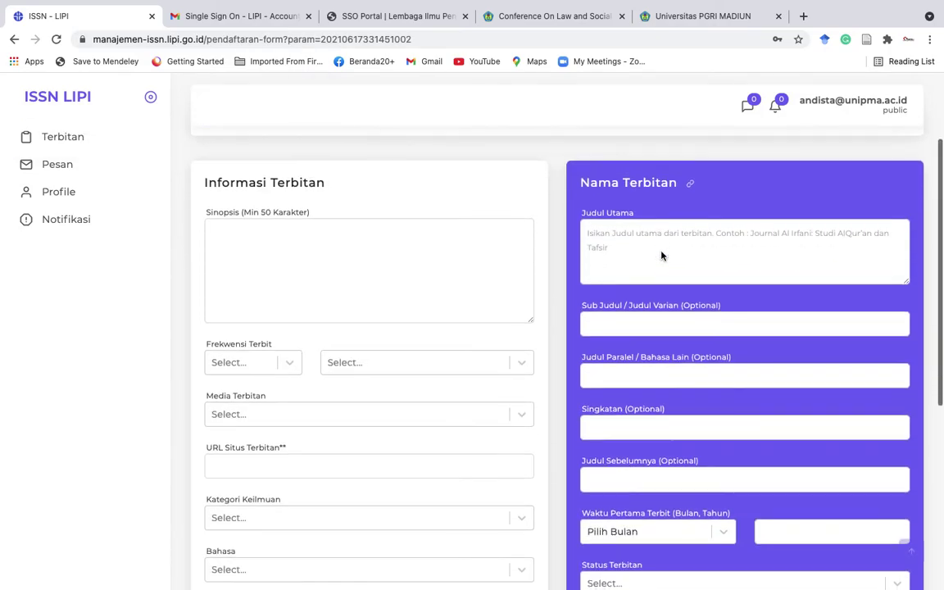
scroll(661, 252, "up", 1)
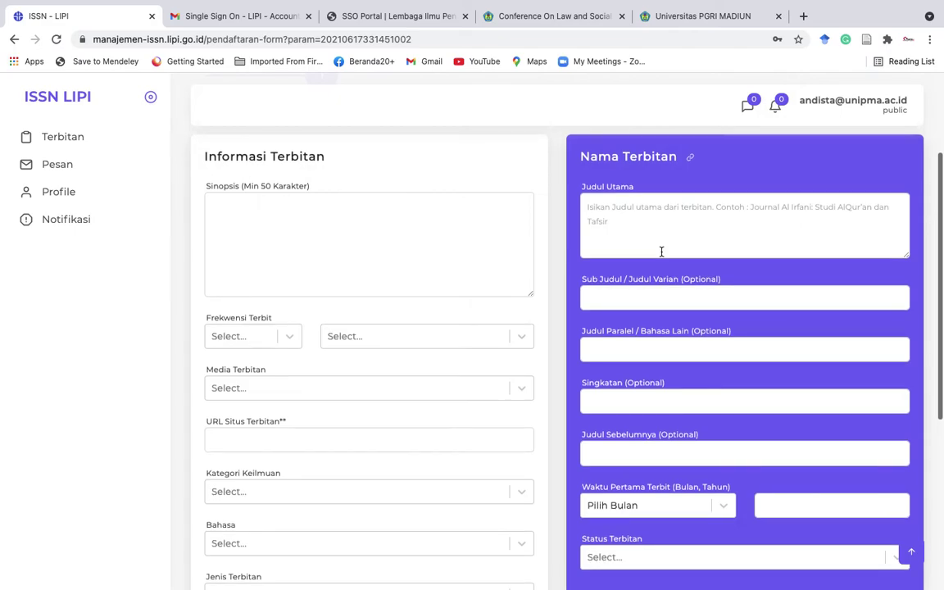
scroll(662, 251, "up", 1)
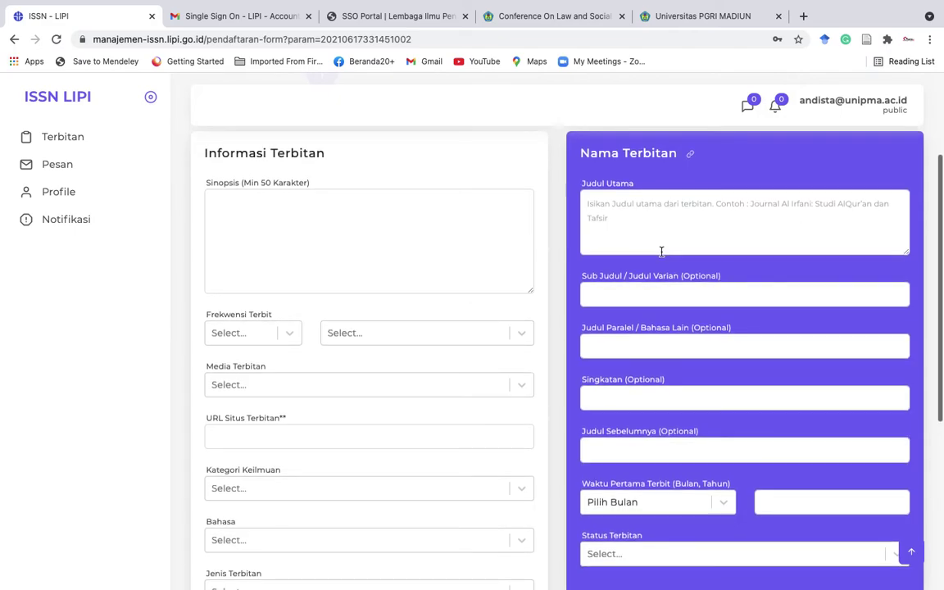
scroll(662, 252, "down", 6)
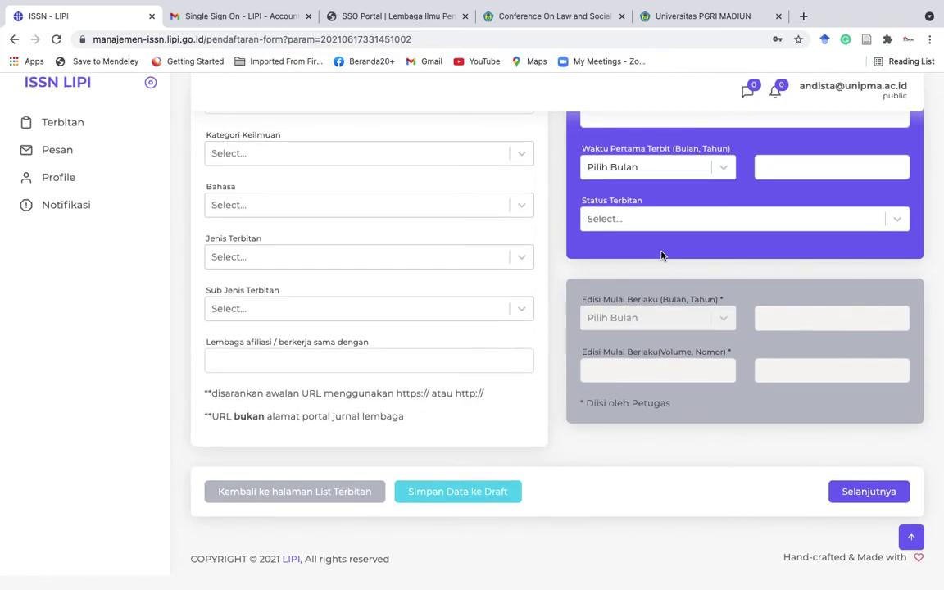
scroll(442, 306, "up", 4)
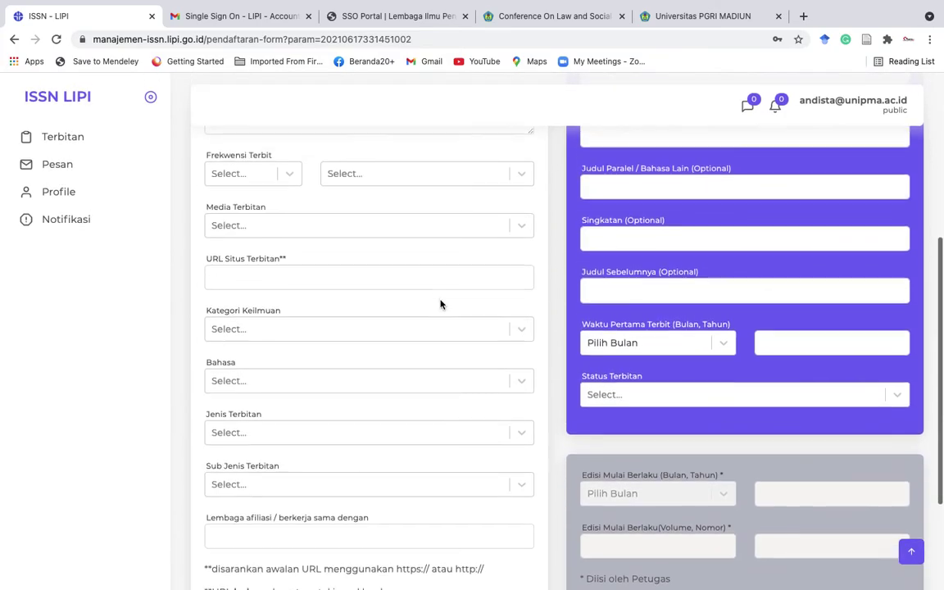
scroll(424, 339, "up", 2)
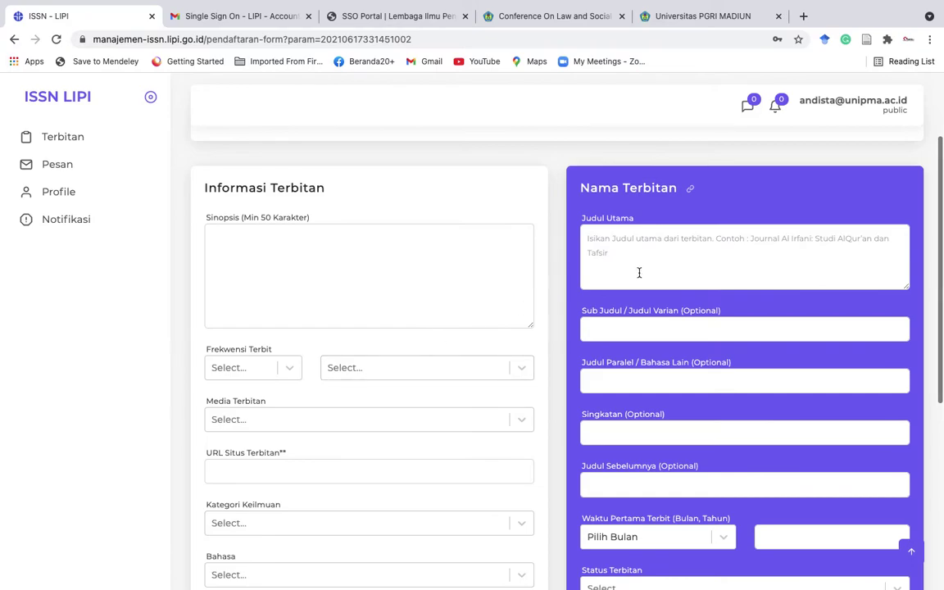
left_click(618, 244)
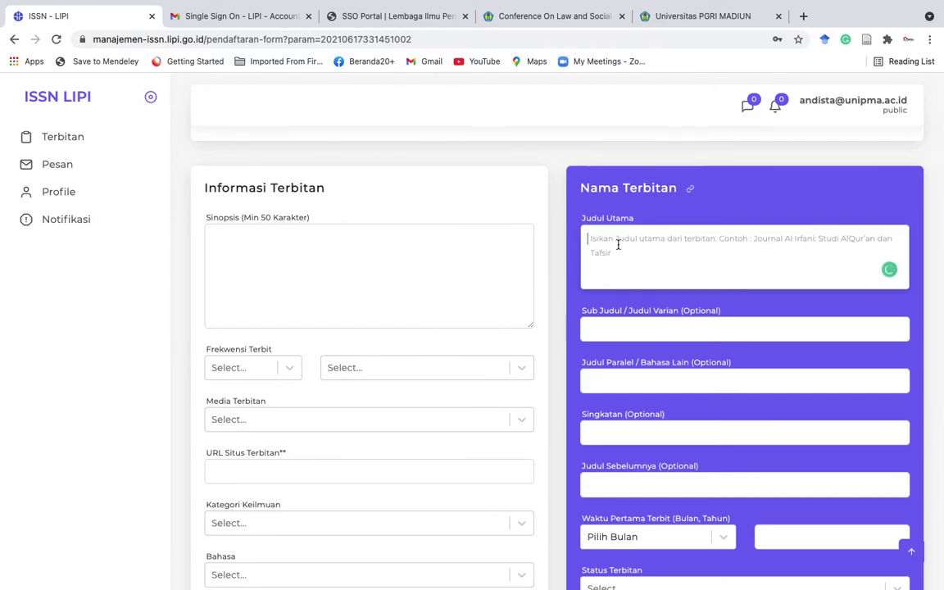
Copy the COLaS heading 'Conference On Law and Social Studies' and start the main title with 'Proceeding'.
left_click(563, 15)
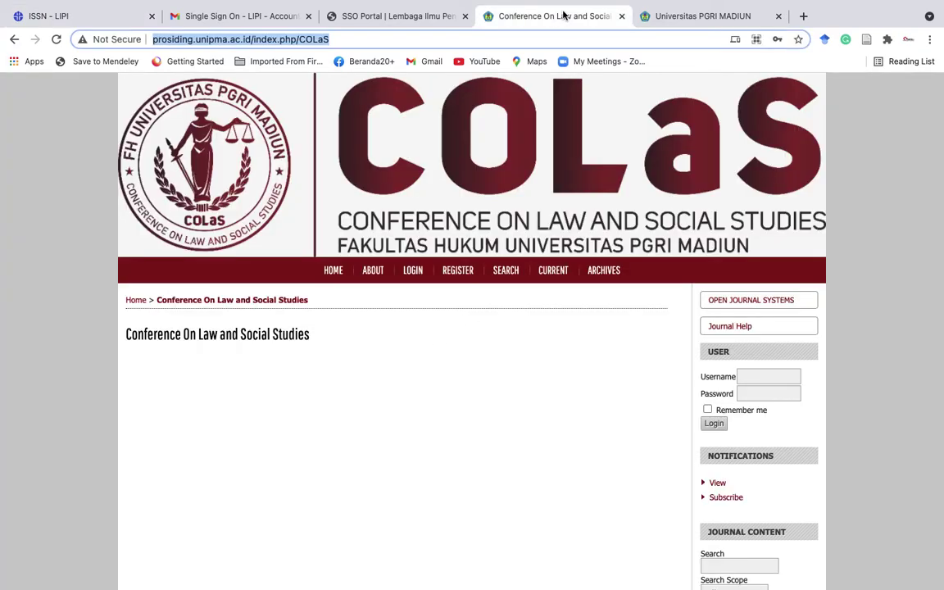
left_click_drag(312, 337, 129, 335)
key("super+c")
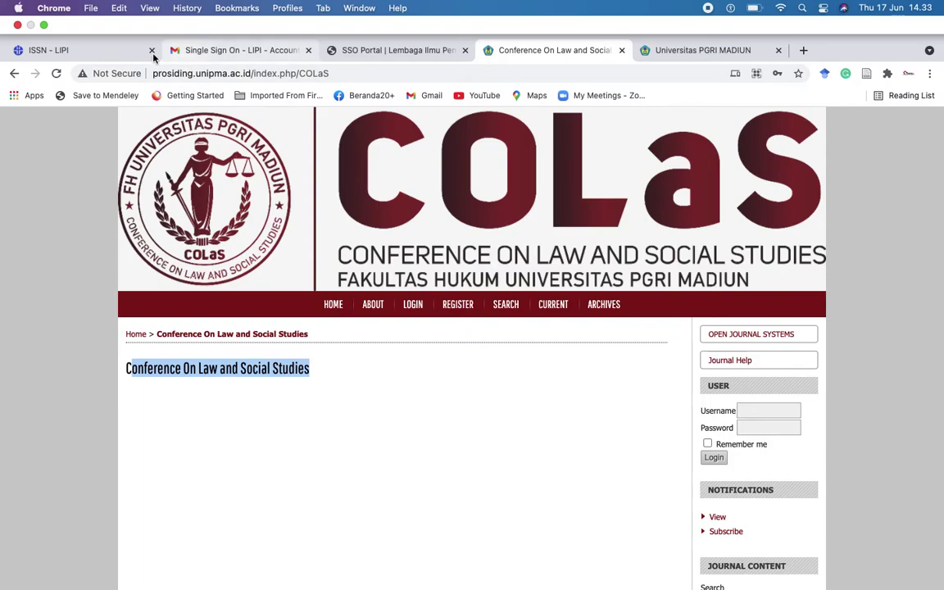
left_click(46, 48)
left_click(608, 233)
type("Proceeding")
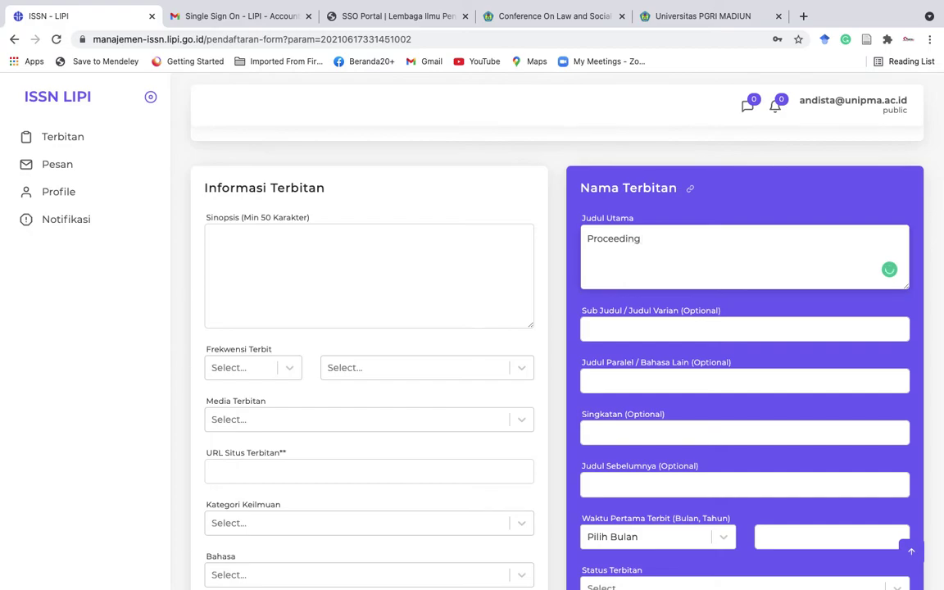
Paste the conference title after 'Proceeding' and enter the abbreviation COLAS.
key("super+v")
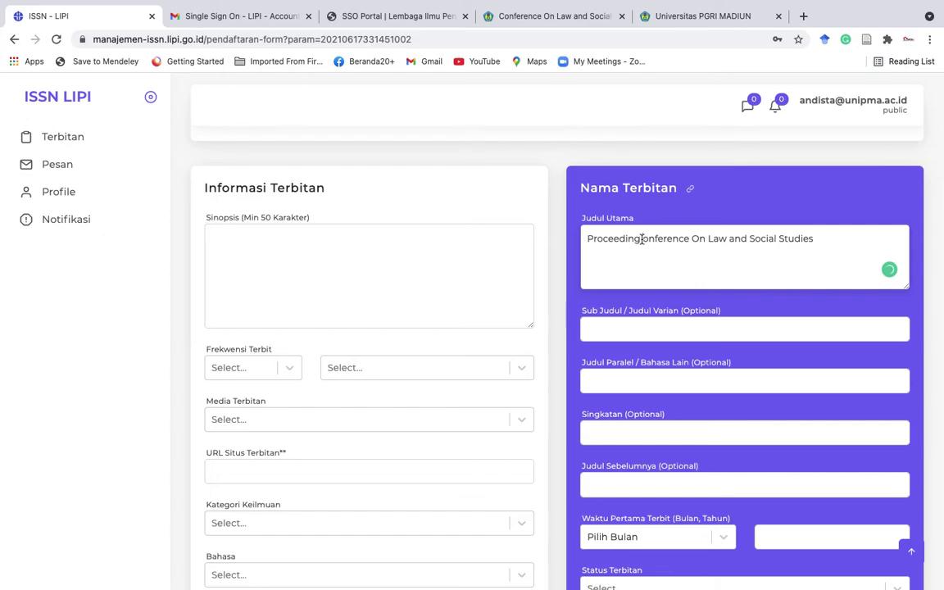
type("C")
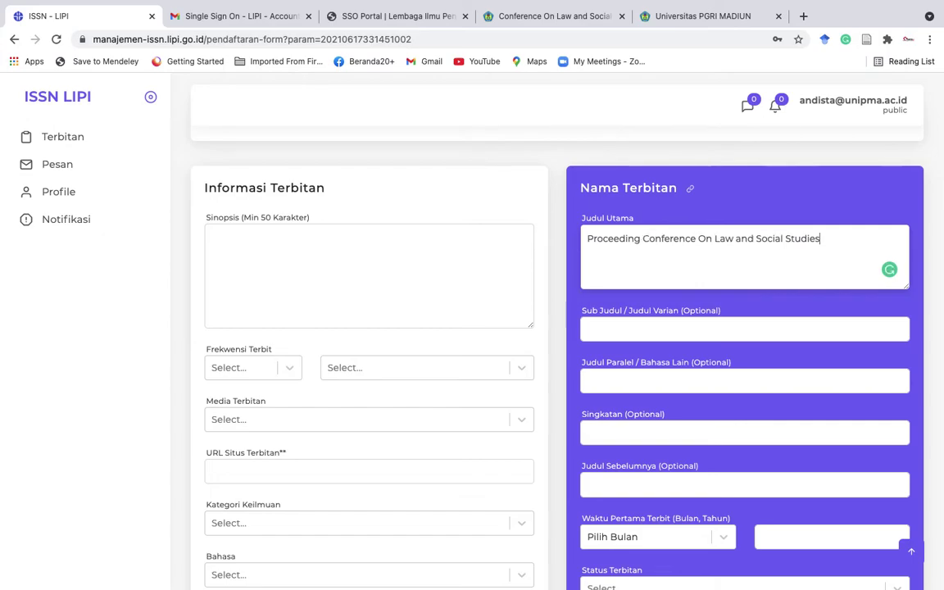
scroll(674, 432, "down", 2)
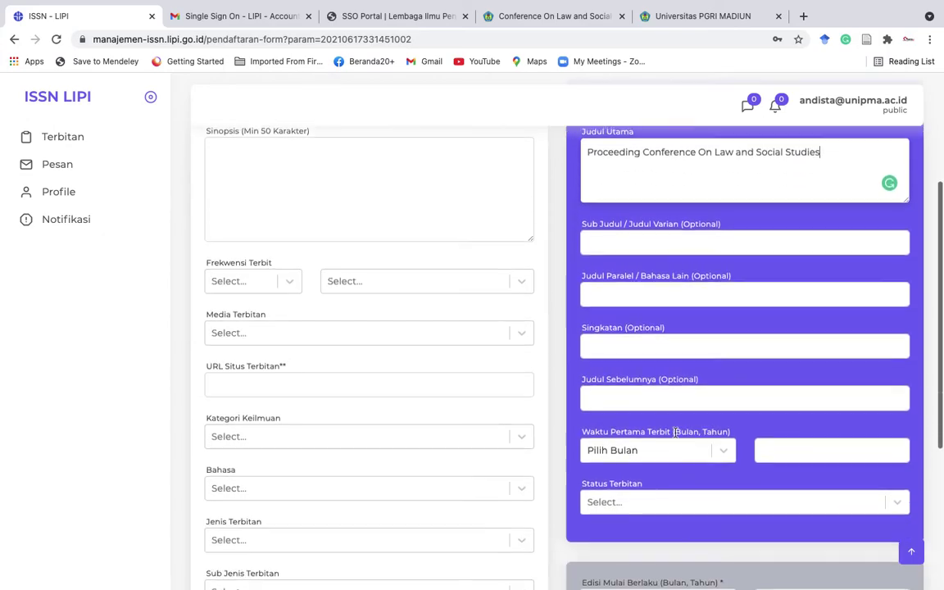
scroll(607, 344, "down", 1)
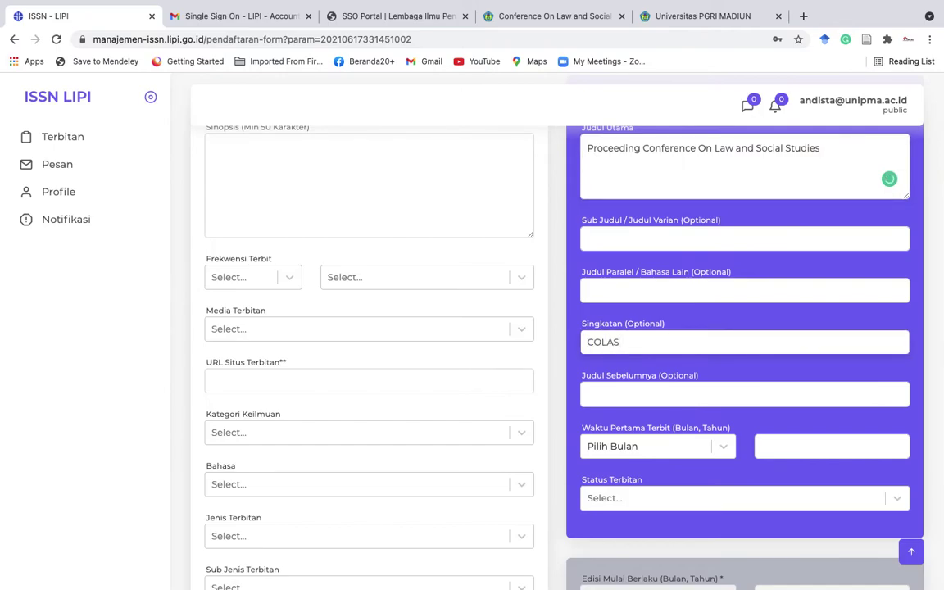
Set first publication to Desember 2020 and the publication status to Open Access.
left_click(723, 451)
scroll(661, 506, "down", 3)
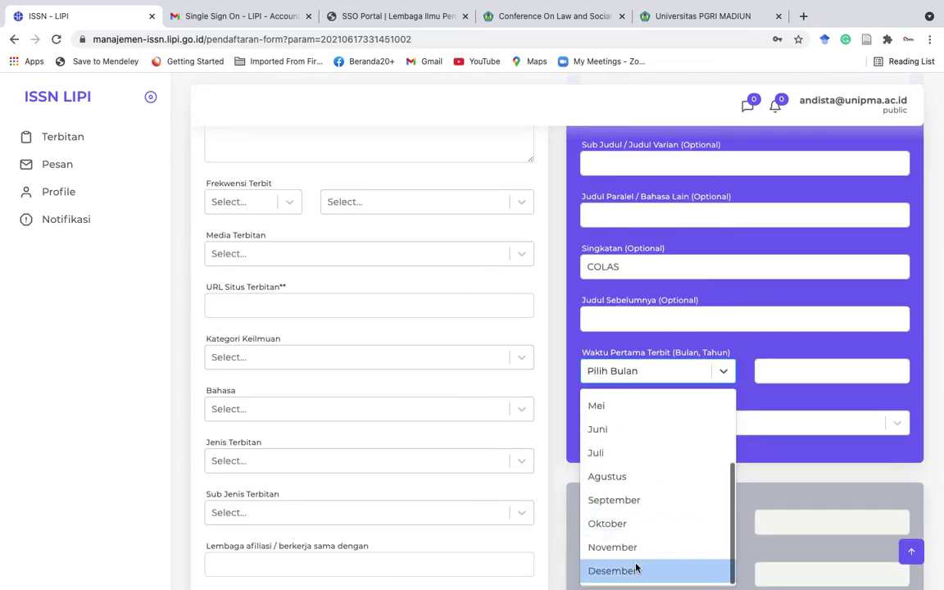
left_click(637, 568)
left_click(816, 371)
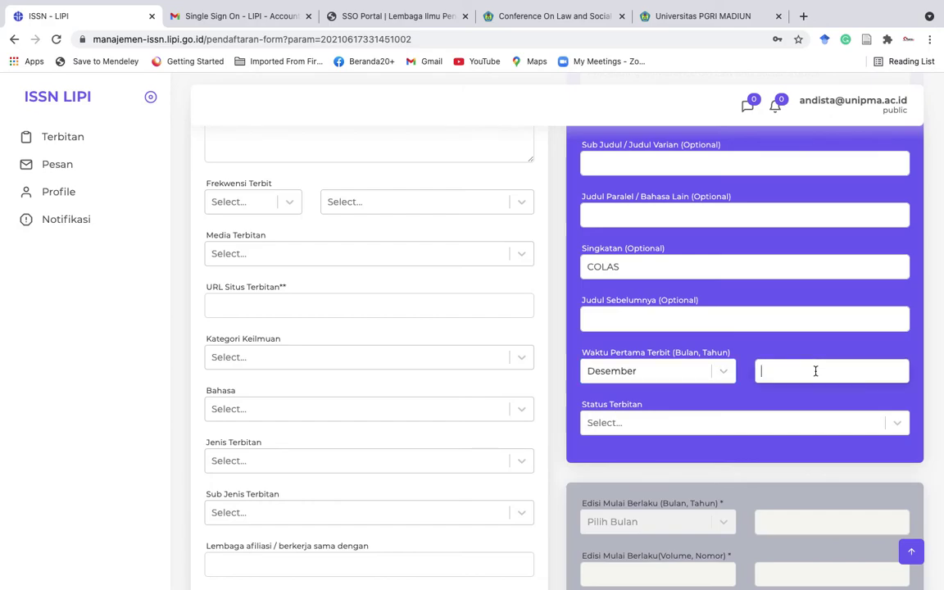
type("202")
left_click(797, 422)
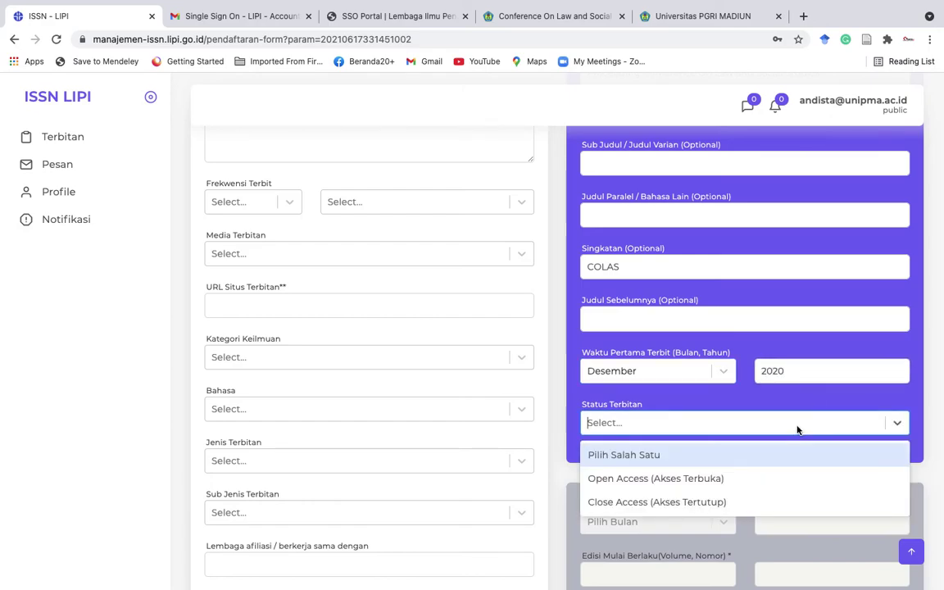
left_click(742, 478)
scroll(366, 428, "down", 1)
scroll(366, 429, "up", 3)
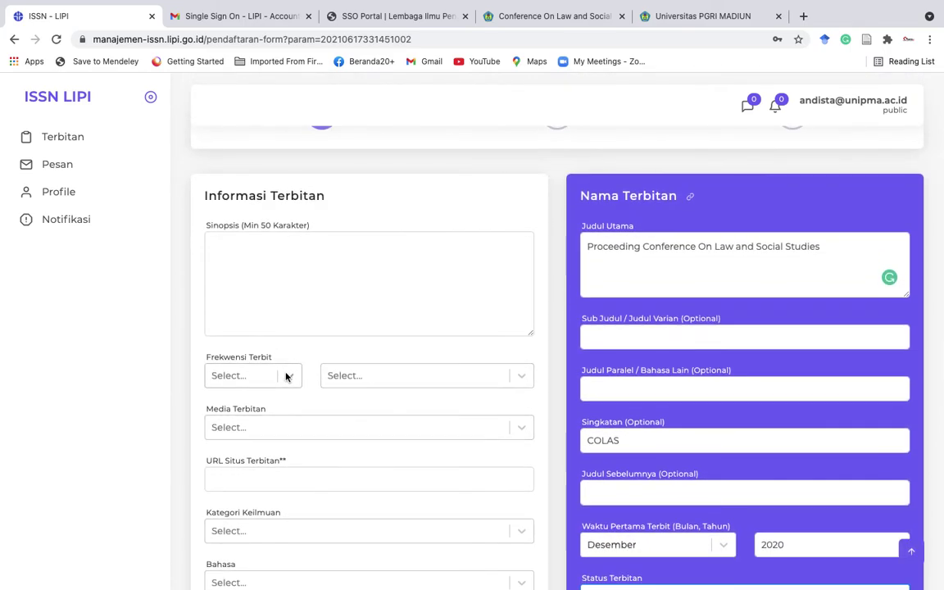
Set the publication frequency to once per year (Tahunan) and the medium to Online.
left_click(286, 376)
left_click(255, 424)
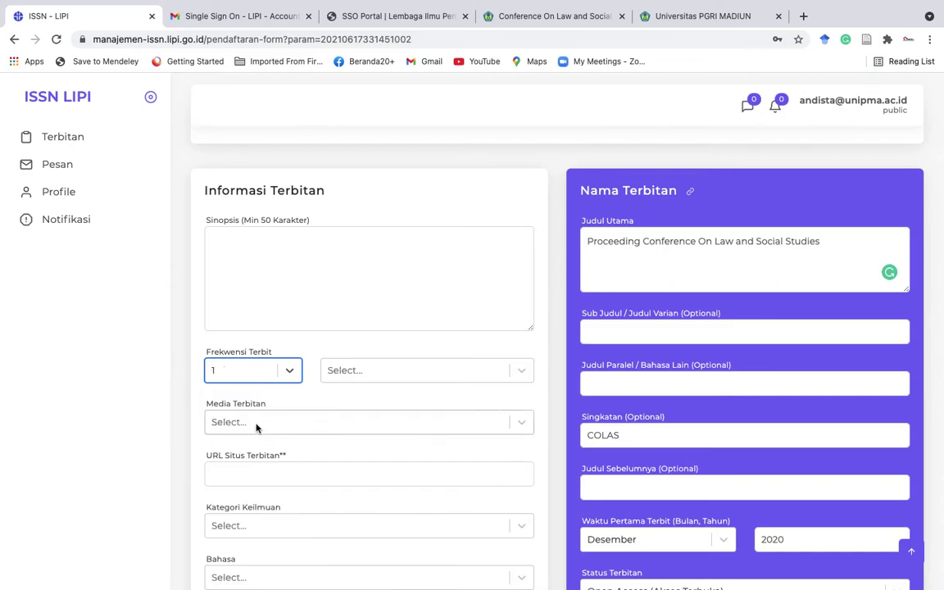
left_click(383, 377)
left_click(358, 497)
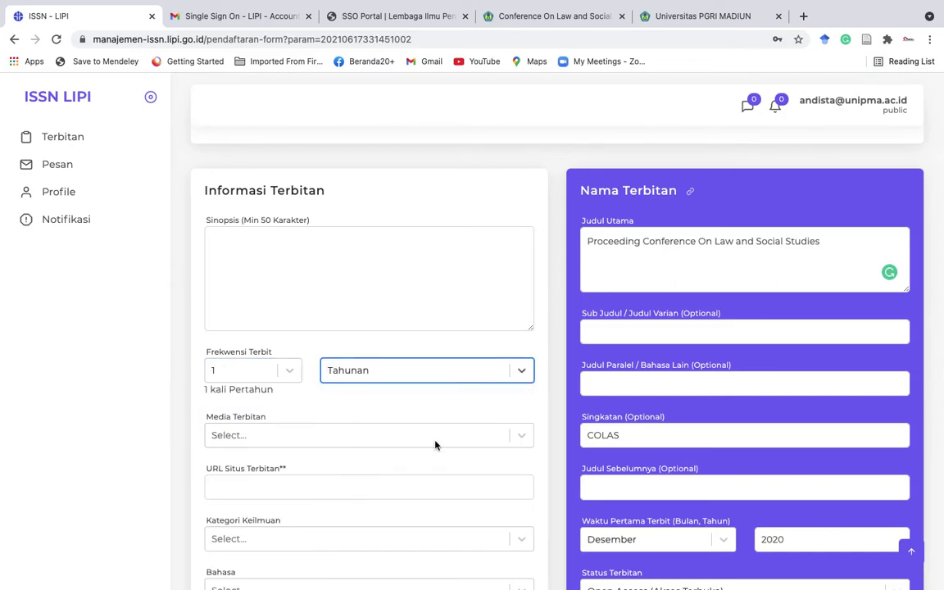
left_click(522, 440)
left_click(386, 514)
scroll(386, 520, "down", 2)
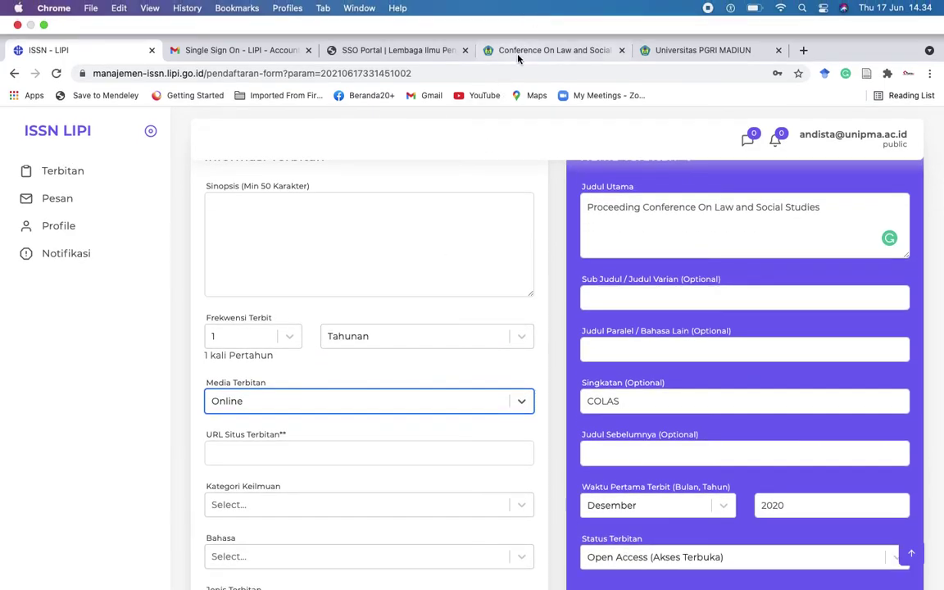
Copy the COLaS journal address and paste it into the publication site URL field.
left_click(492, 50)
left_click(472, 75)
key("ctrl+c")
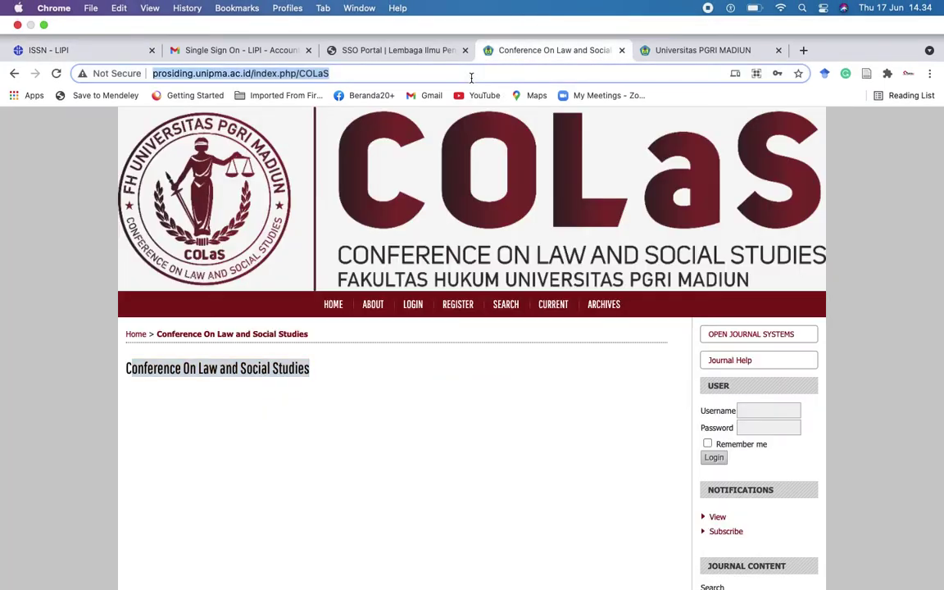
left_click(74, 51)
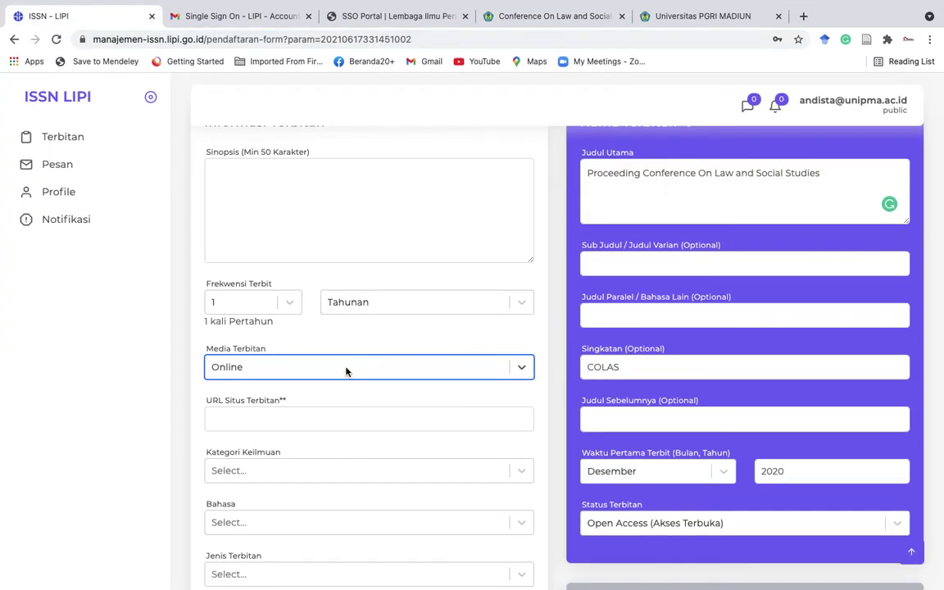
left_click(297, 419)
key("ctrl+v")
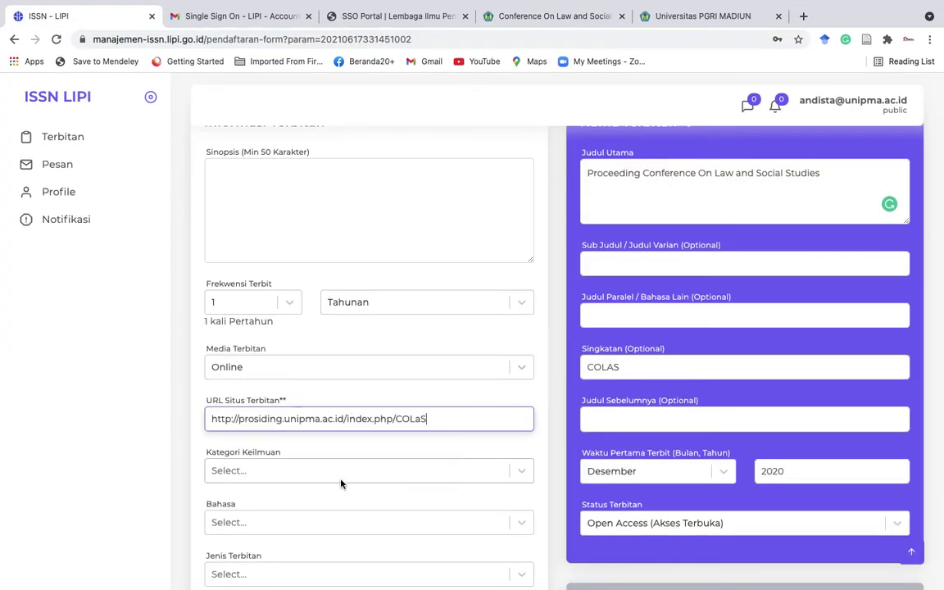
Choose category Hukum, language Indonesia, type Ilmiah and sub-type Prosiding.
left_click(342, 477)
type("huku")
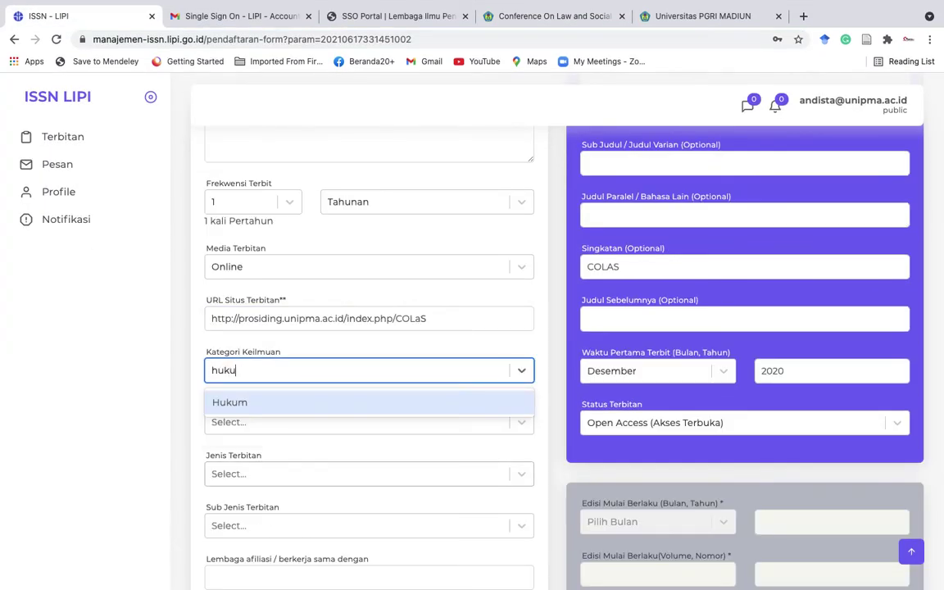
key("Return")
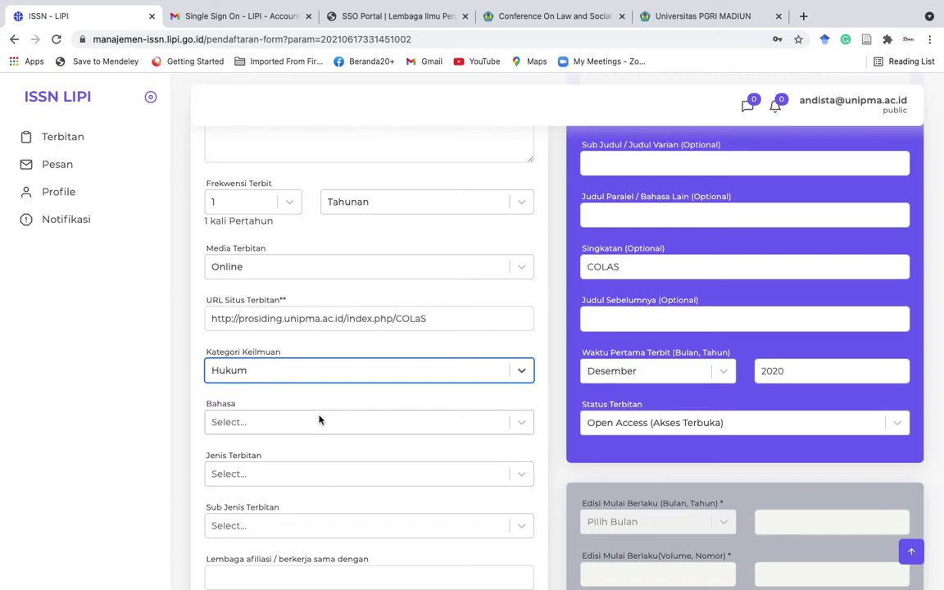
left_click(320, 421)
type("indo")
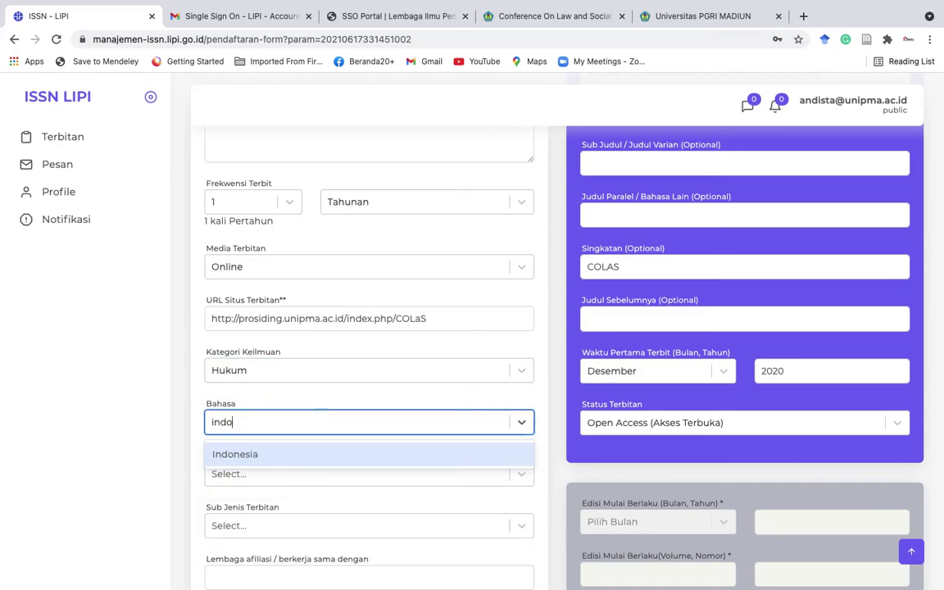
left_click(294, 447)
left_click(310, 474)
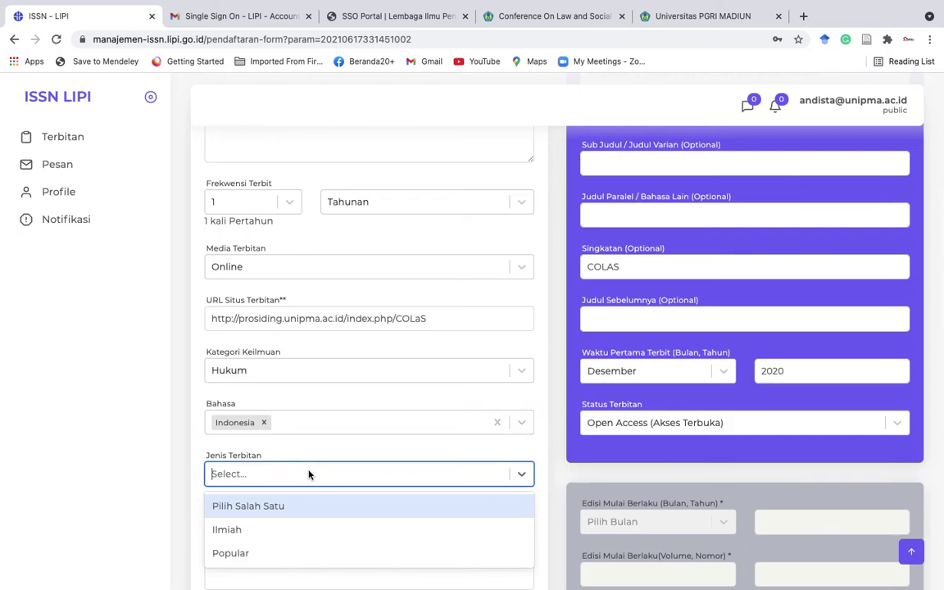
left_click(274, 530)
scroll(279, 491, "down", 3)
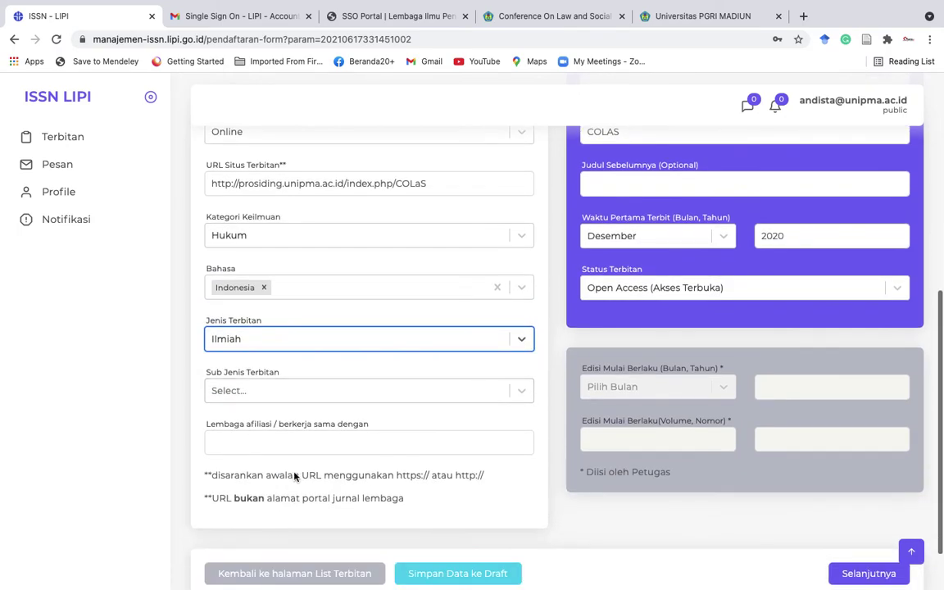
left_click(308, 396)
left_click(265, 447)
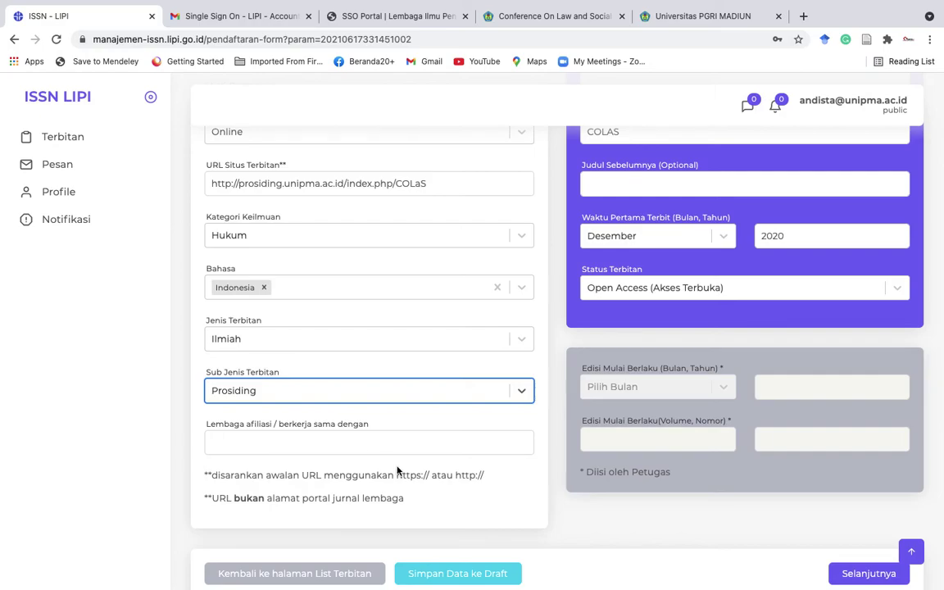
scroll(393, 464, "down", 1)
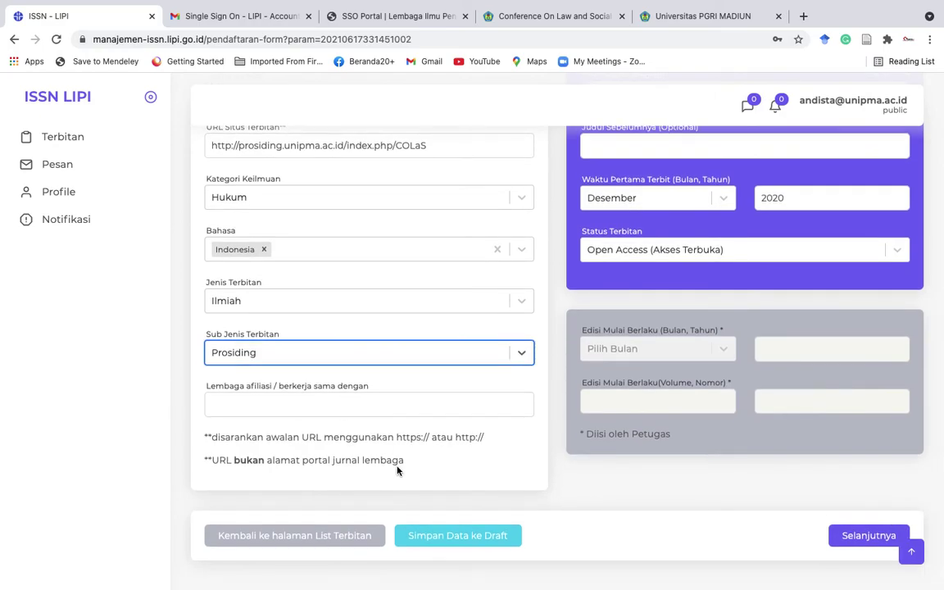
Save the registration form as a draft and go to the Terbitan list.
left_click(450, 539)
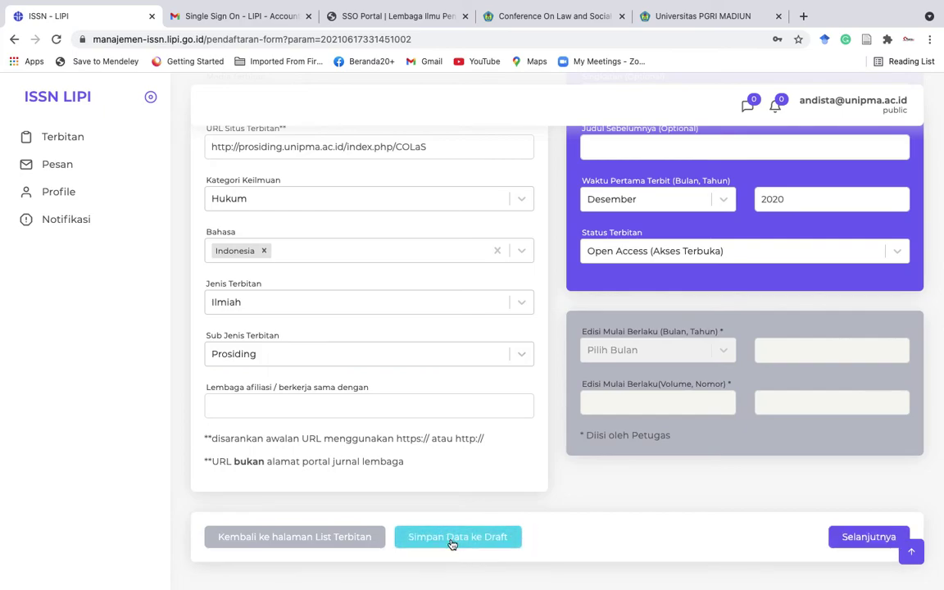
left_click(75, 139)
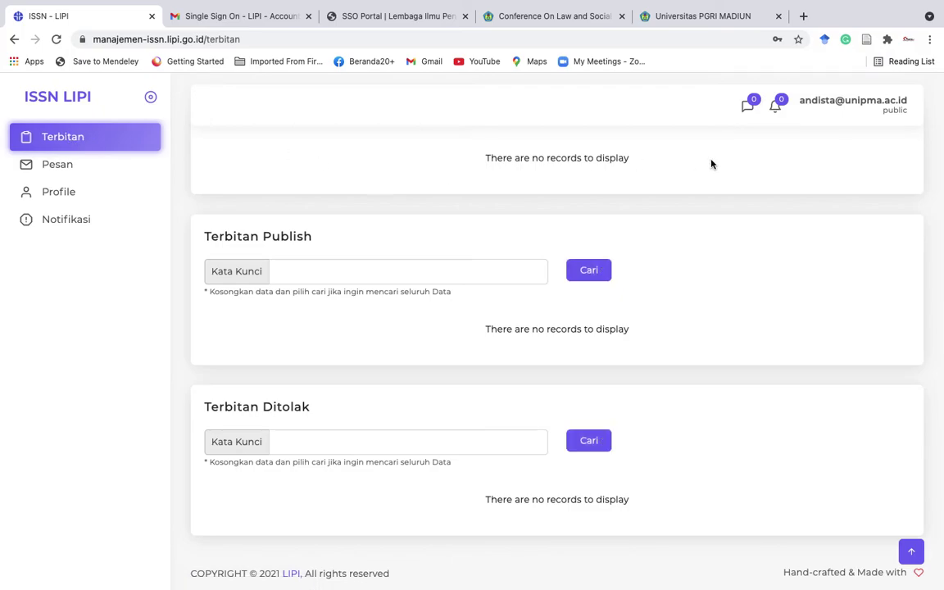
scroll(711, 164, "up", 10)
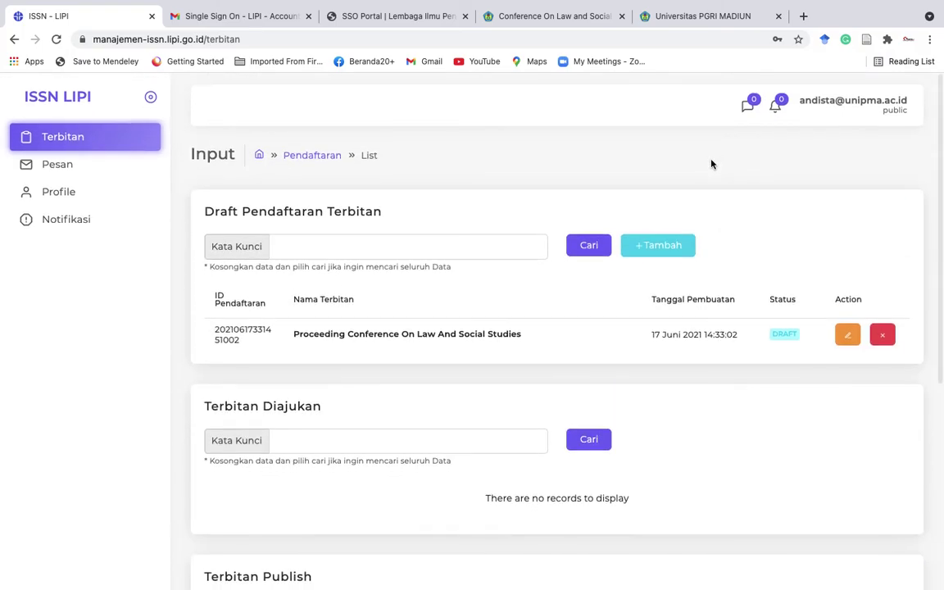
Reopen the 'Proceeding Conference On Law And Social Studies' draft and review its retained fields.
left_click(848, 336)
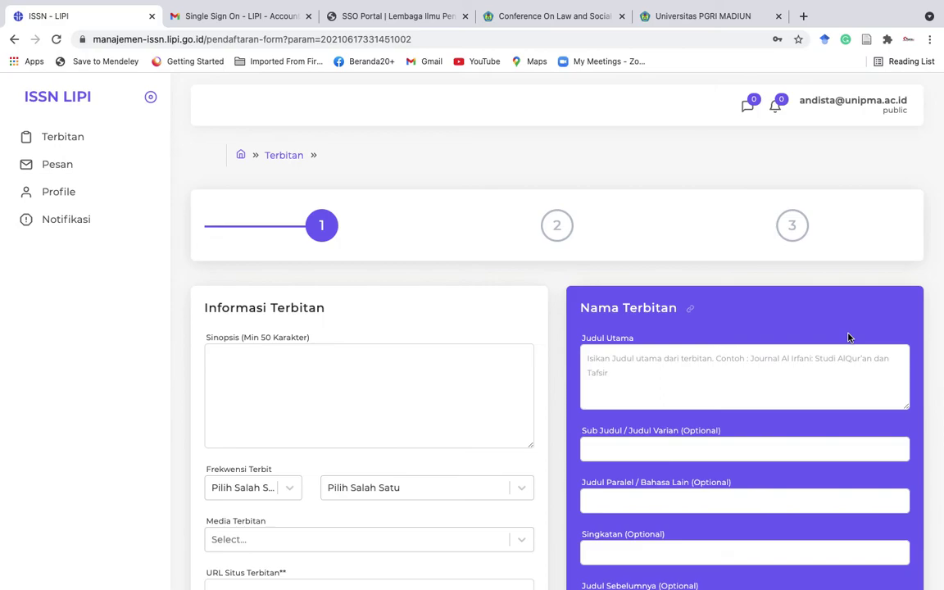
scroll(457, 396, "down", 5)
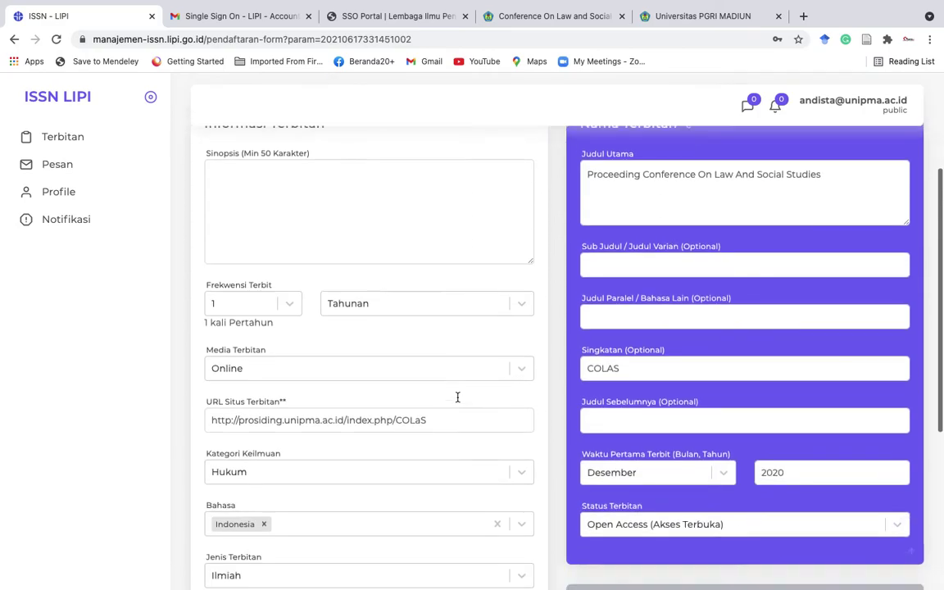
scroll(458, 400, "up", 3)
scroll(457, 401, "down", 6)
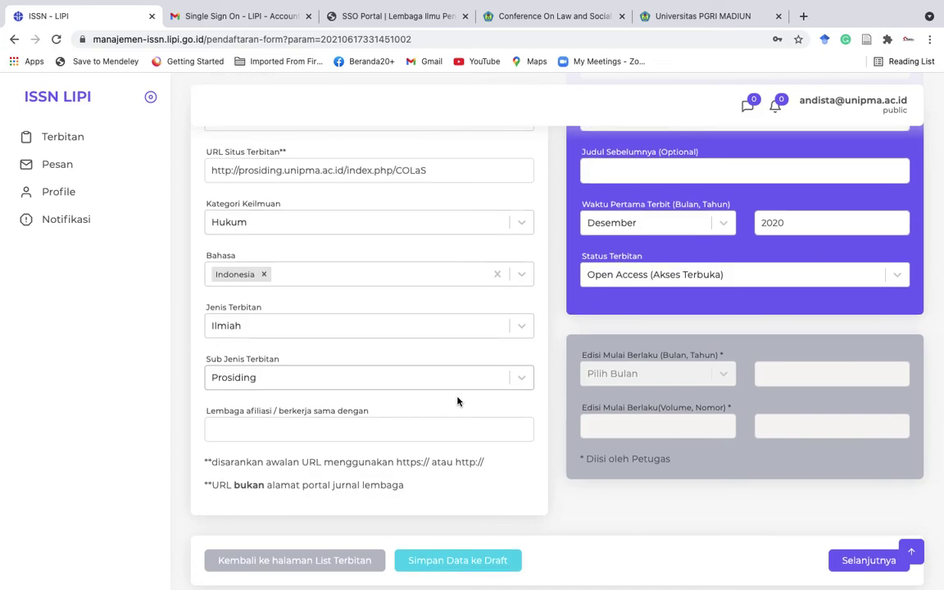
scroll(458, 401, "up", 1)
scroll(457, 401, "down", 2)
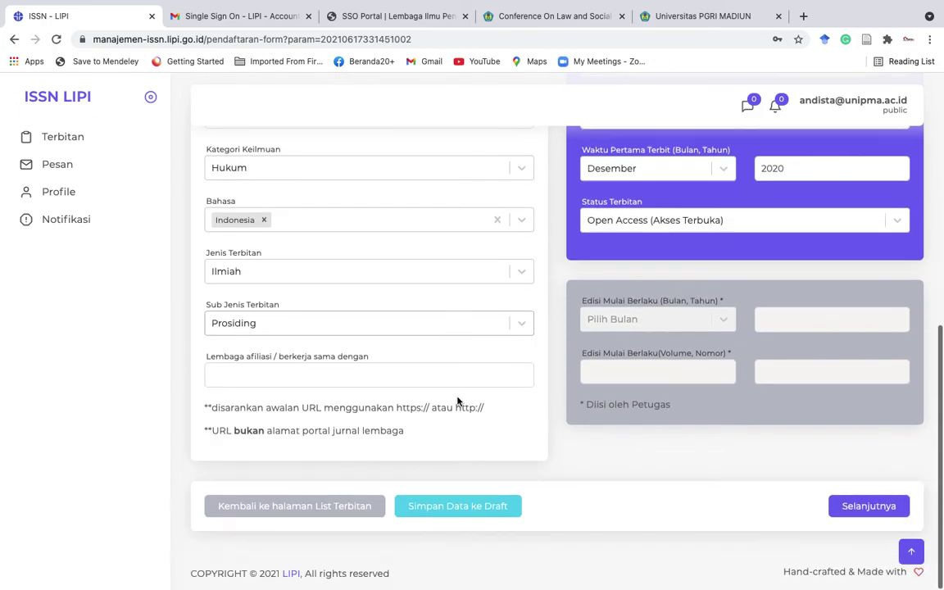
scroll(858, 508, "up", 2)
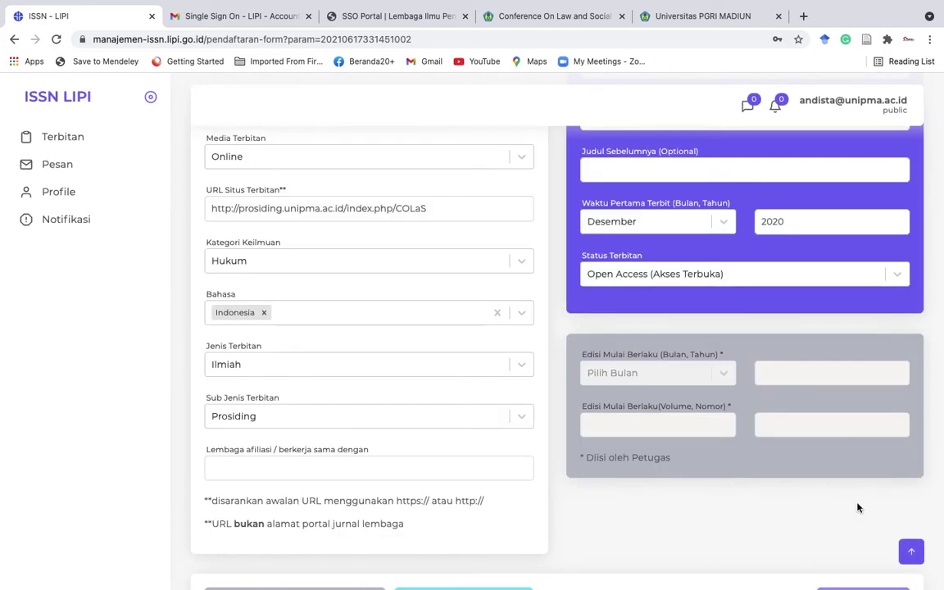
Return from the activation email to the Gmail inbox, then back to the ISSN - LIPI tab.
scroll(700, 440, "up", 8)
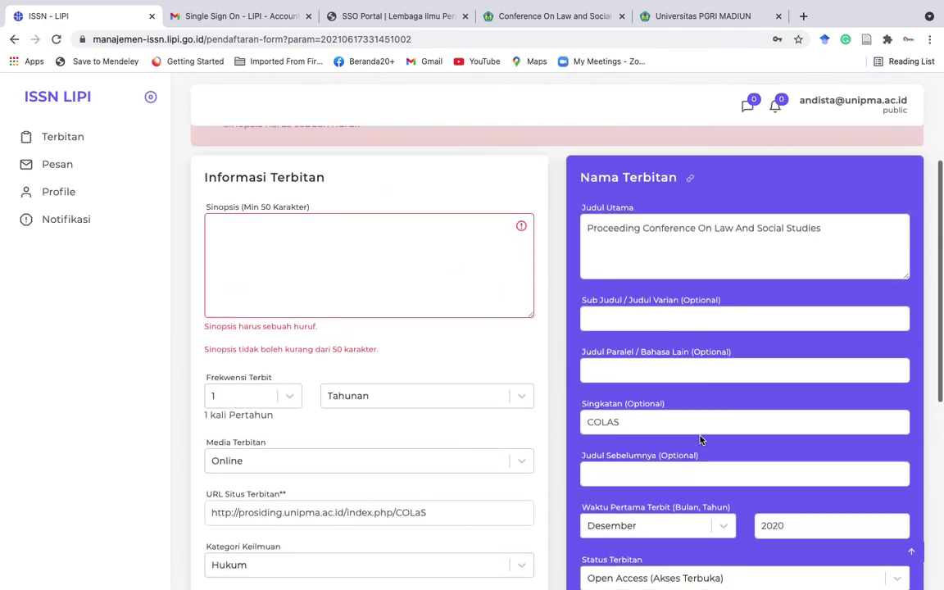
left_click(268, 22)
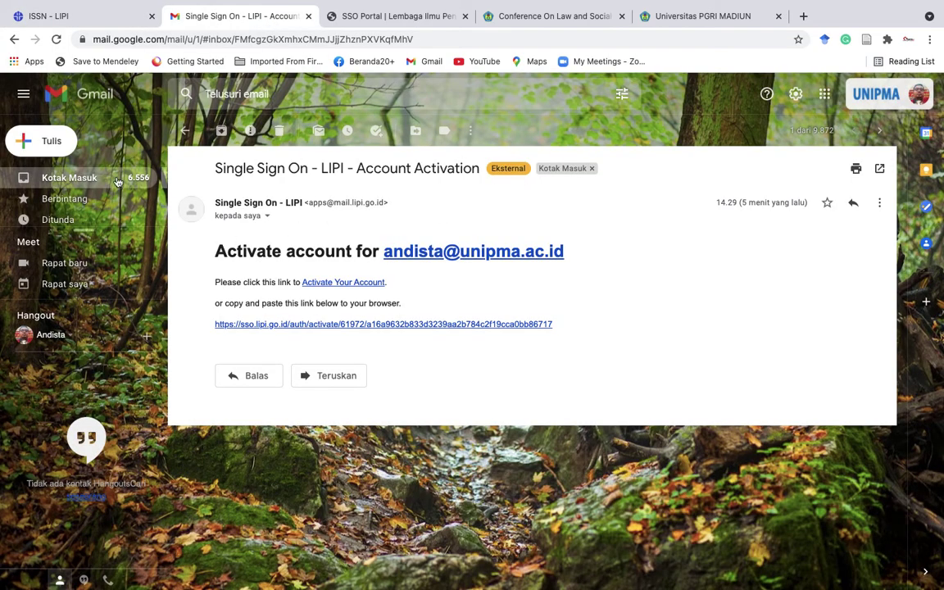
left_click(79, 159)
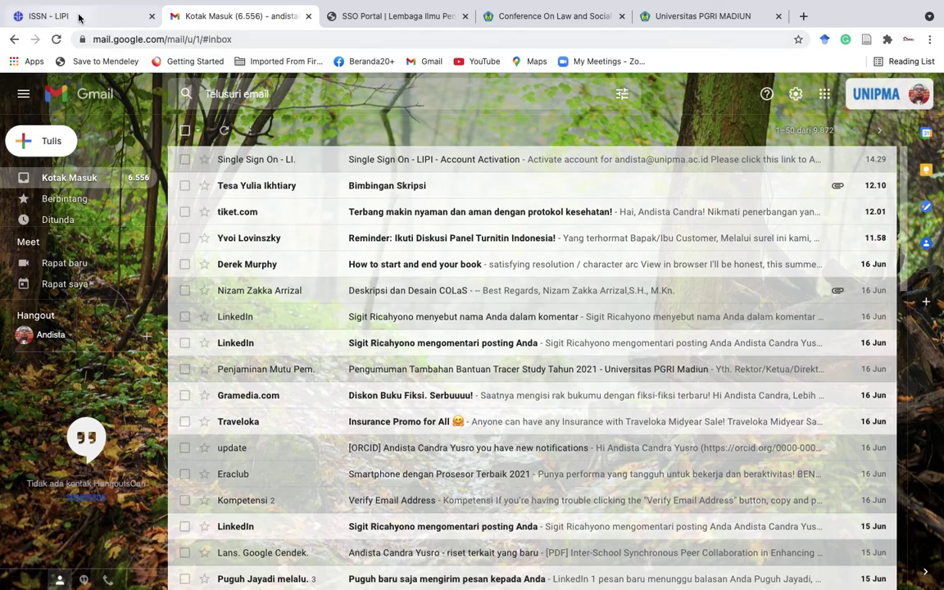
left_click(91, 17)
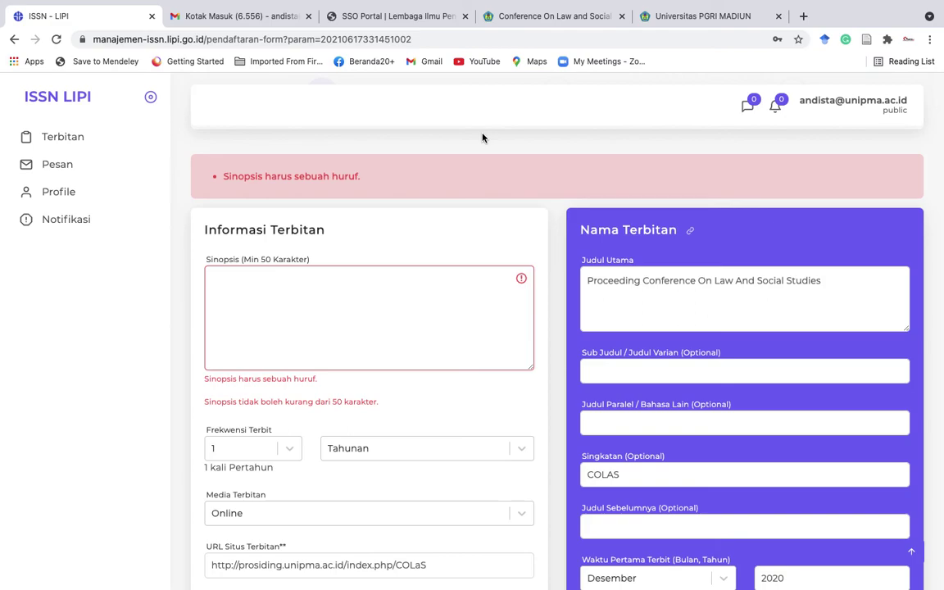
Leave the draft form via the ISSN LIPI logo to reach the Terbitan publications list.
scroll(449, 217, "down", 3)
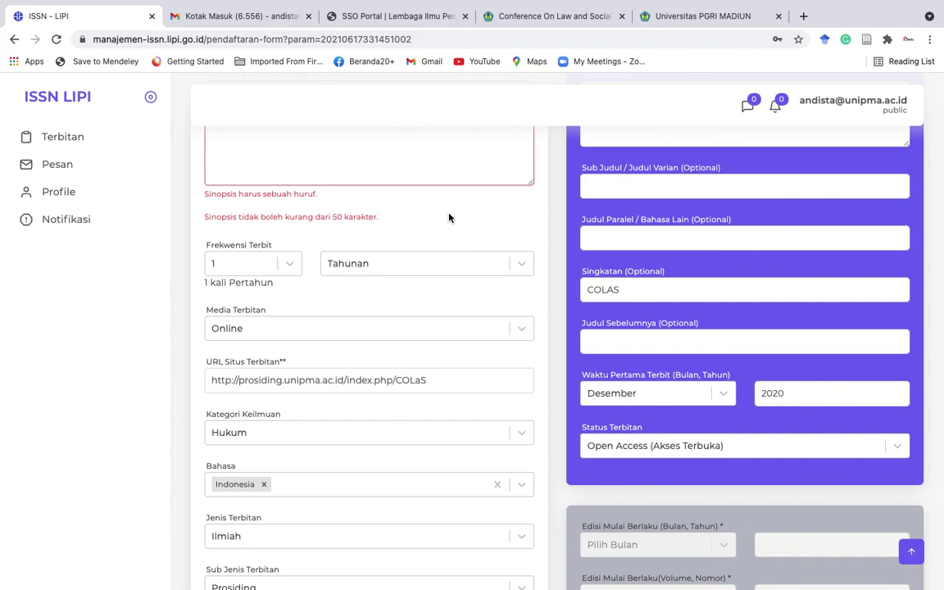
mouse_move(706, 9)
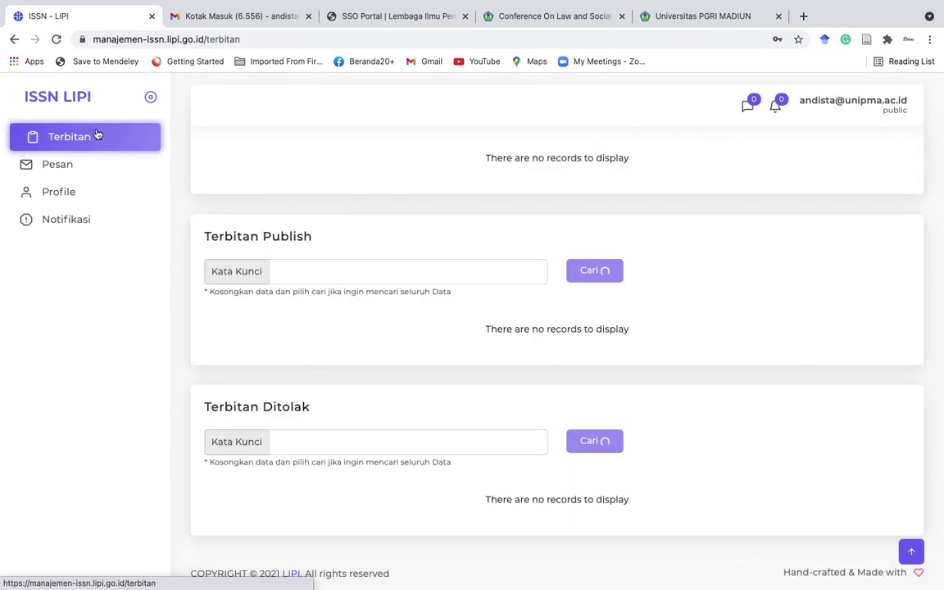
left_click(97, 136)
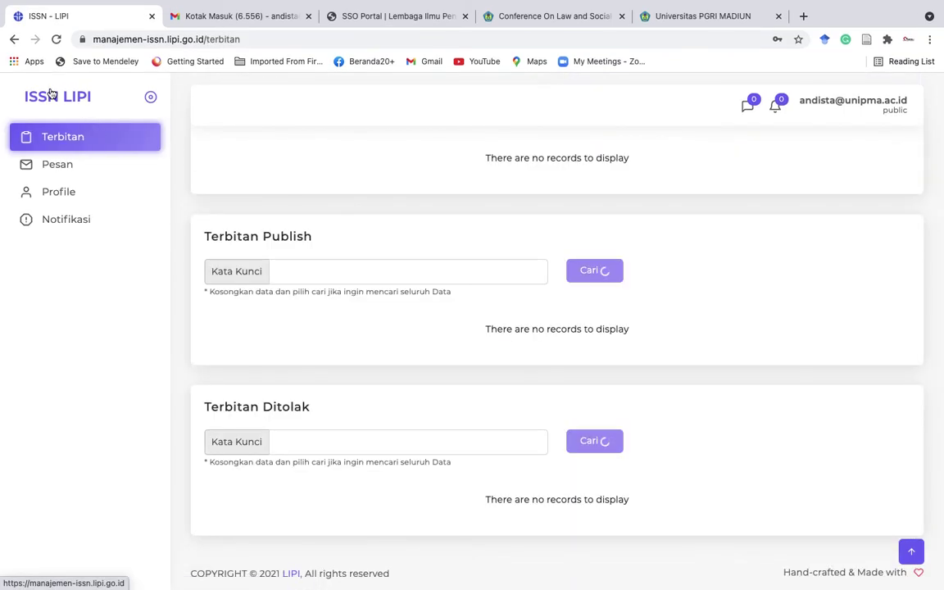